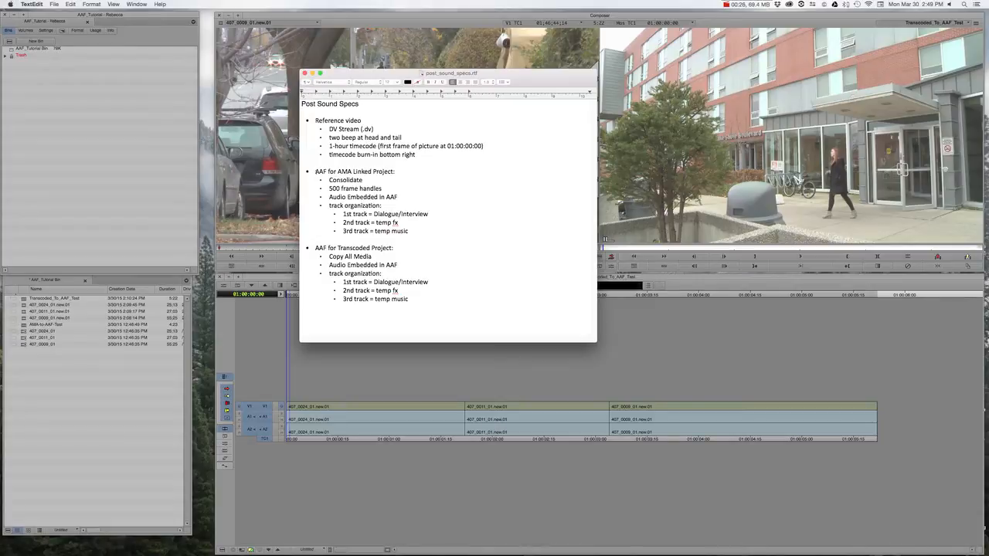
# Review the post sound specs for the AMA linked AAF, the transcoded AAF and the reference video
pyautogui.moveTo(316, 171); pyautogui.dragTo(404, 175)
pyautogui.moveTo(401, 214)
pyautogui.mouseDown()
pyautogui.moveTo(425, 229)
pyautogui.moveTo(411, 231)
pyautogui.mouseUp()
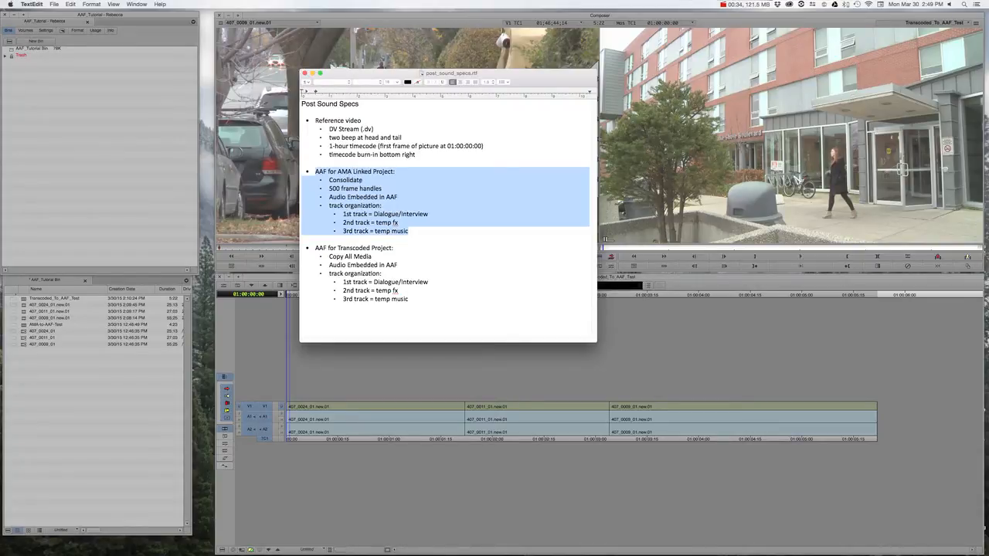
pyautogui.click(345, 255)
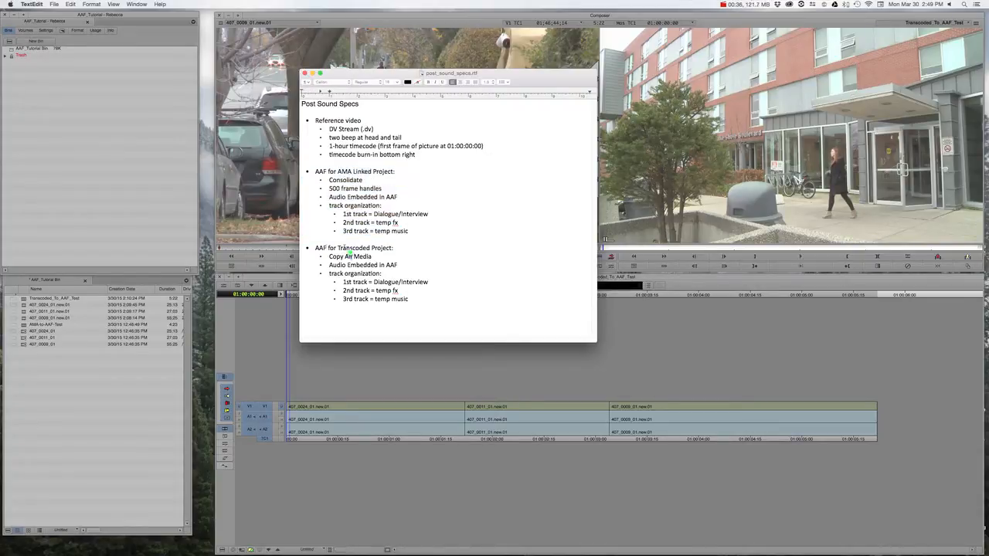
pyautogui.moveTo(315, 248); pyautogui.dragTo(421, 303)
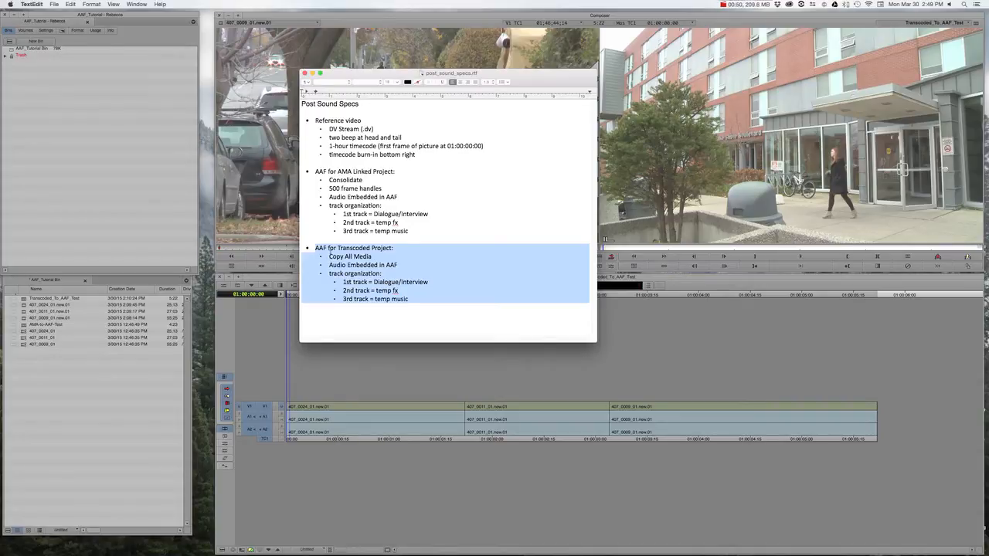
pyautogui.click(342, 239)
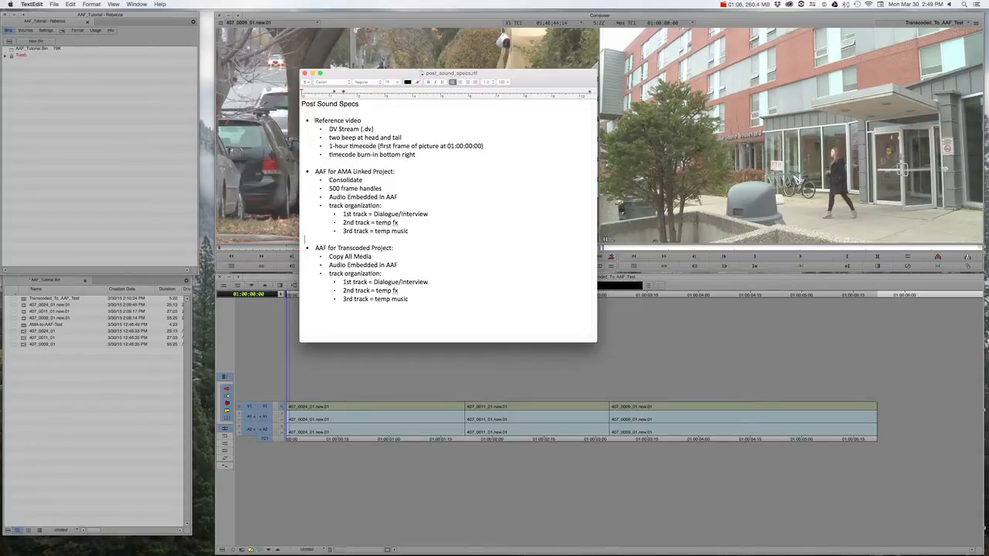
pyautogui.click(314, 121)
pyautogui.moveTo(314, 120)
pyautogui.mouseDown()
pyautogui.moveTo(379, 125)
pyautogui.moveTo(442, 157)
pyautogui.mouseUp()
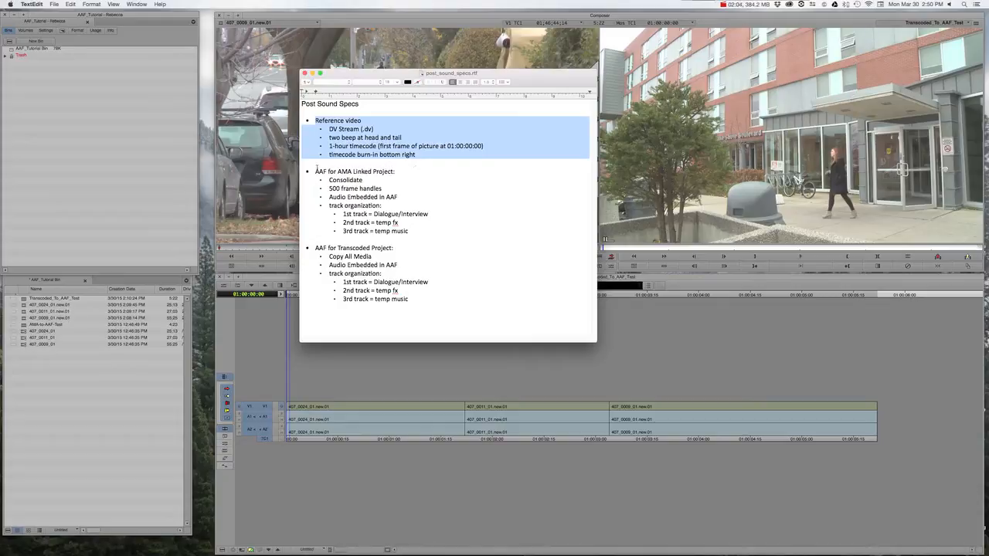
pyautogui.click(329, 166)
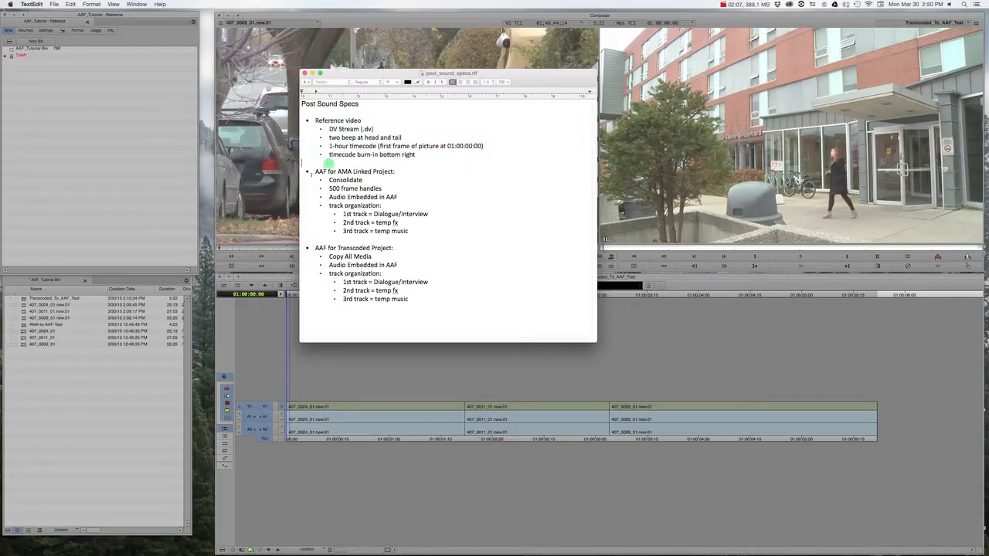
# Examine the AMA linked project's AAF requirements for consolidation, frame handles, embedded audio and track organization
pyautogui.moveTo(316, 171); pyautogui.dragTo(429, 231)
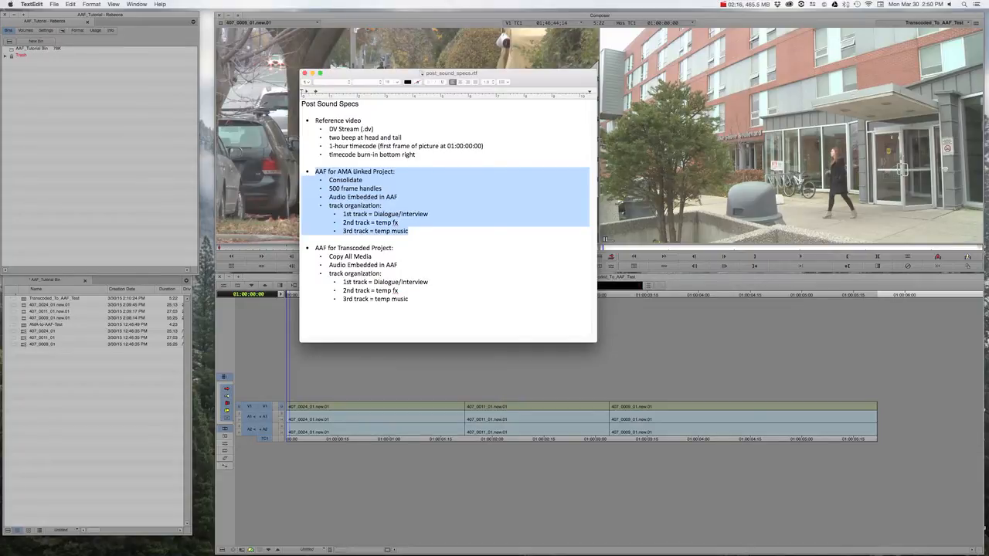
pyautogui.click(364, 180)
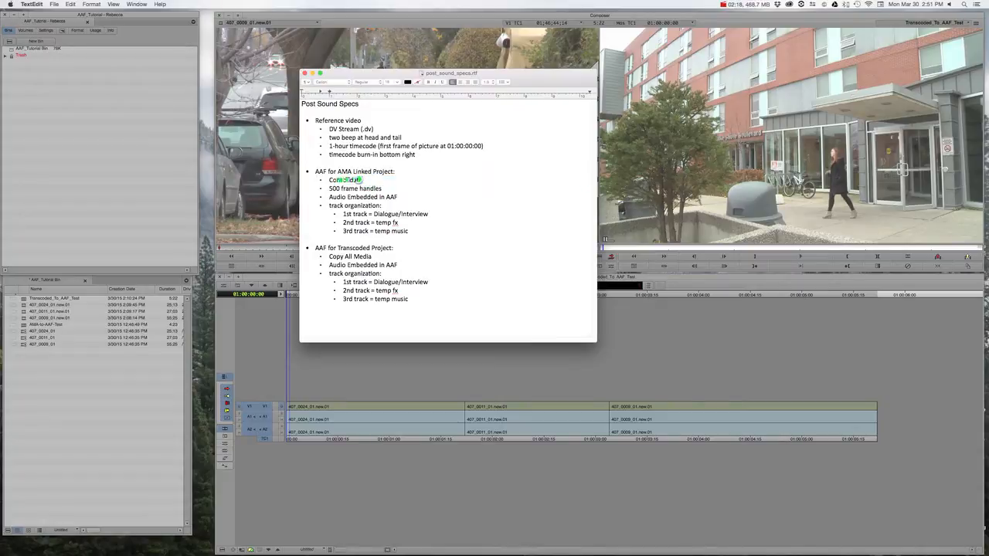
pyautogui.doubleClick(364, 180)
pyautogui.click(384, 188)
pyautogui.moveTo(384, 189); pyautogui.dragTo(328, 190)
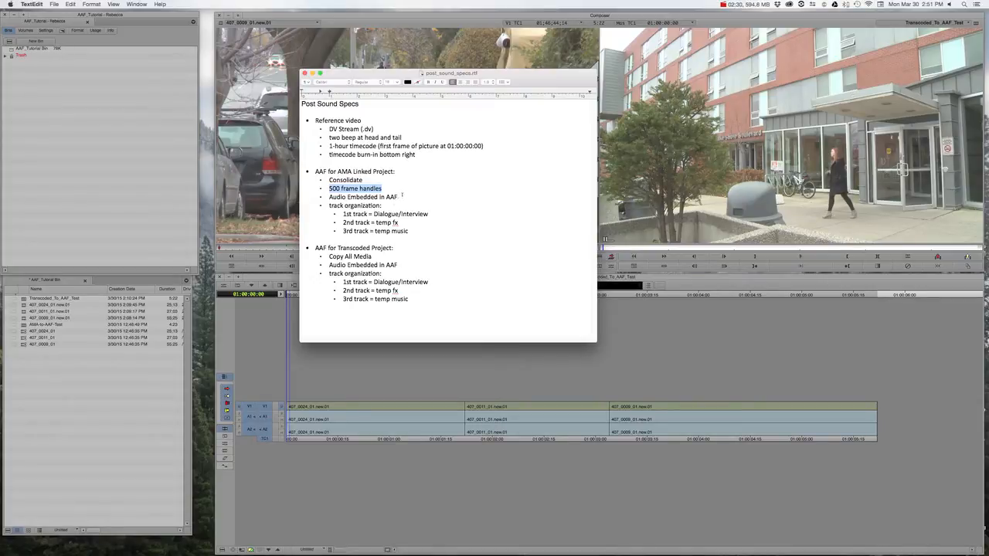
pyautogui.moveTo(398, 197); pyautogui.dragTo(328, 198)
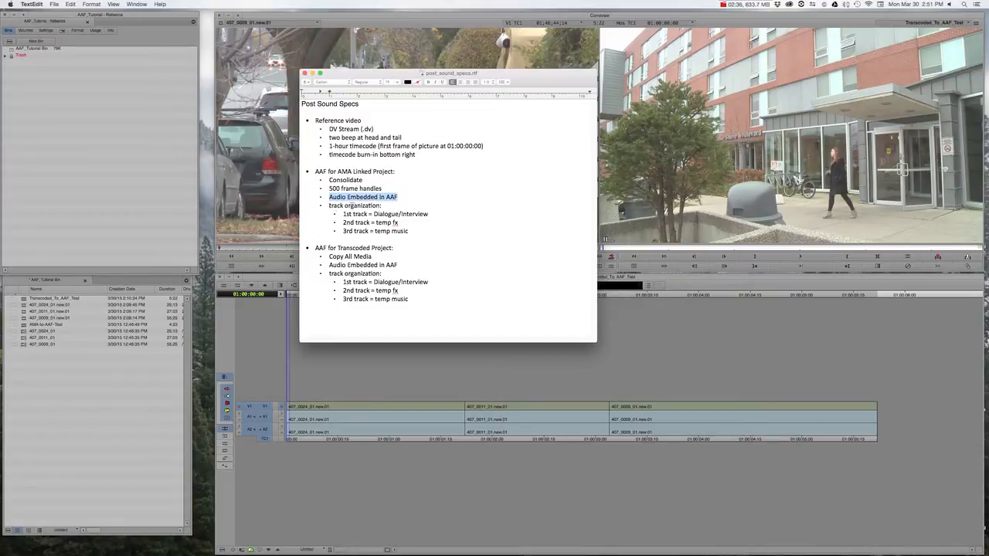
pyautogui.tripleClick(346, 206)
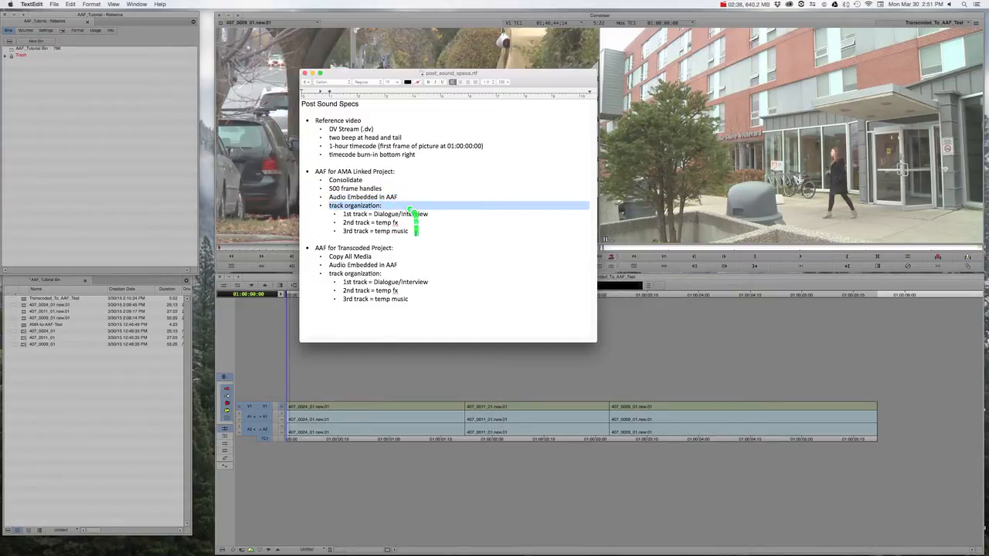
pyautogui.moveTo(415, 214); pyautogui.dragTo(415, 231)
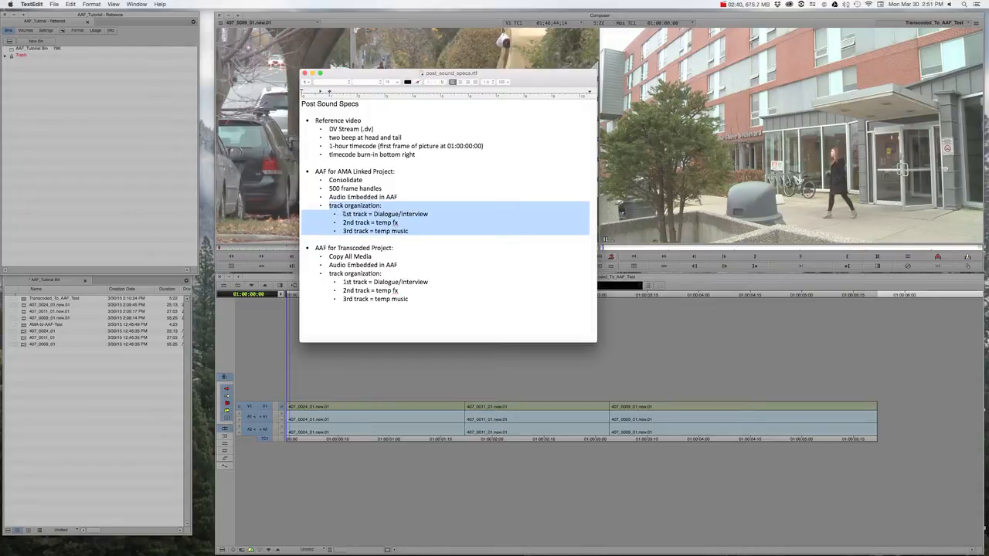
pyautogui.click(342, 214)
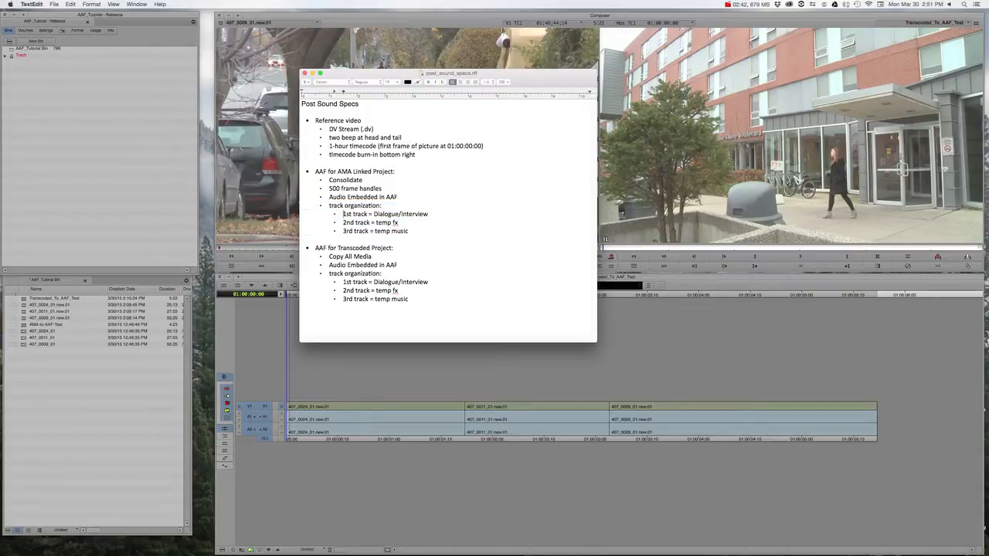
pyautogui.moveTo(345, 214); pyautogui.dragTo(435, 214)
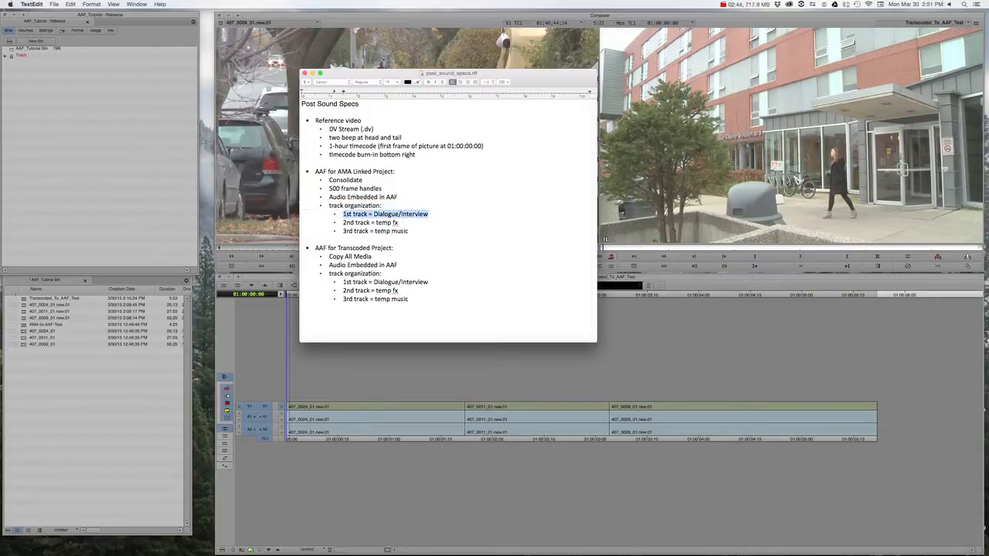
pyautogui.click(342, 223)
pyautogui.moveTo(344, 223); pyautogui.dragTo(405, 222)
pyautogui.click(342, 231)
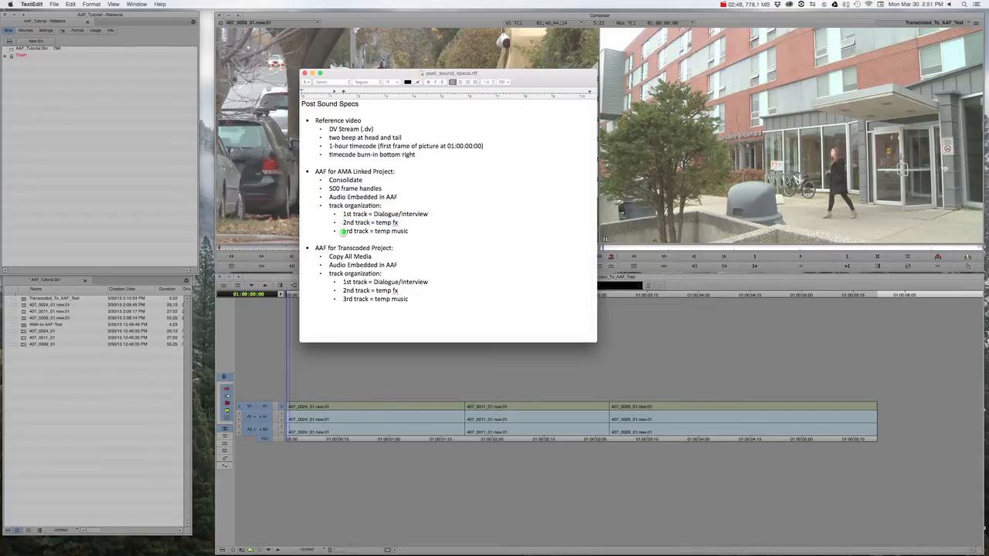
pyautogui.moveTo(344, 231); pyautogui.dragTo(412, 231)
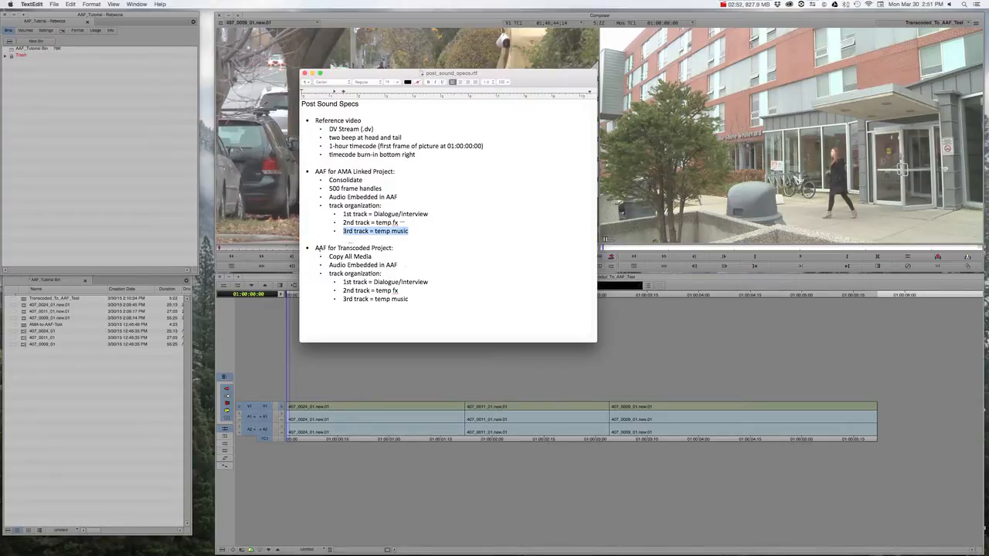
# Examine the transcoded project's AAF requirements for media copying, embedded audio and track organization
pyautogui.tripleClick(333, 248)
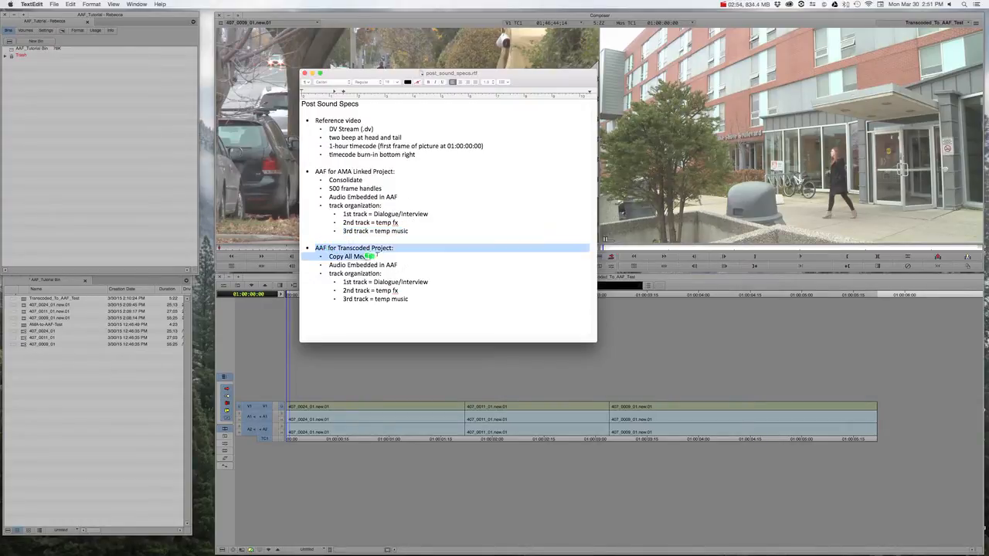
pyautogui.keyDown('shift'); pyautogui.click(419, 294); pyautogui.keyUp('shift')
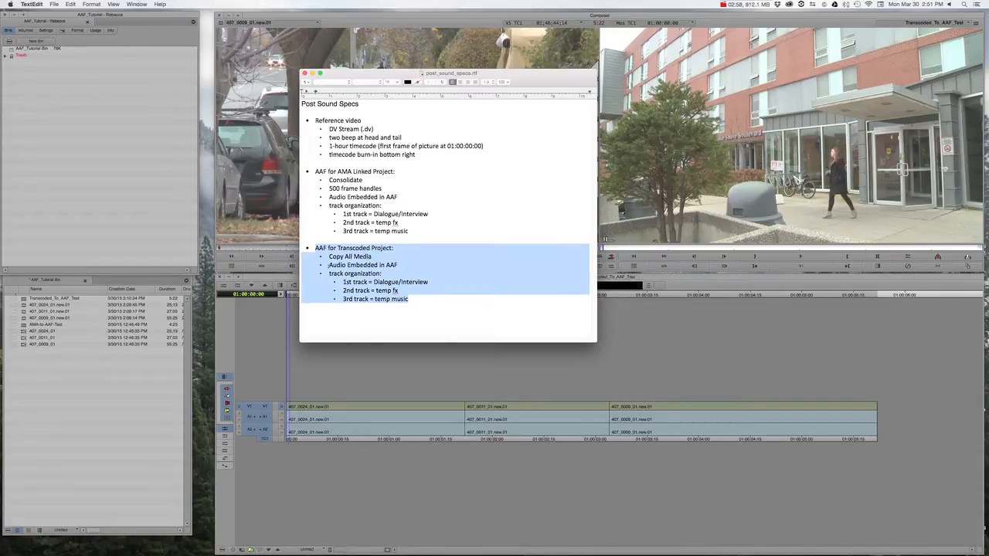
pyautogui.click(323, 265)
pyautogui.moveTo(327, 265); pyautogui.dragTo(400, 265)
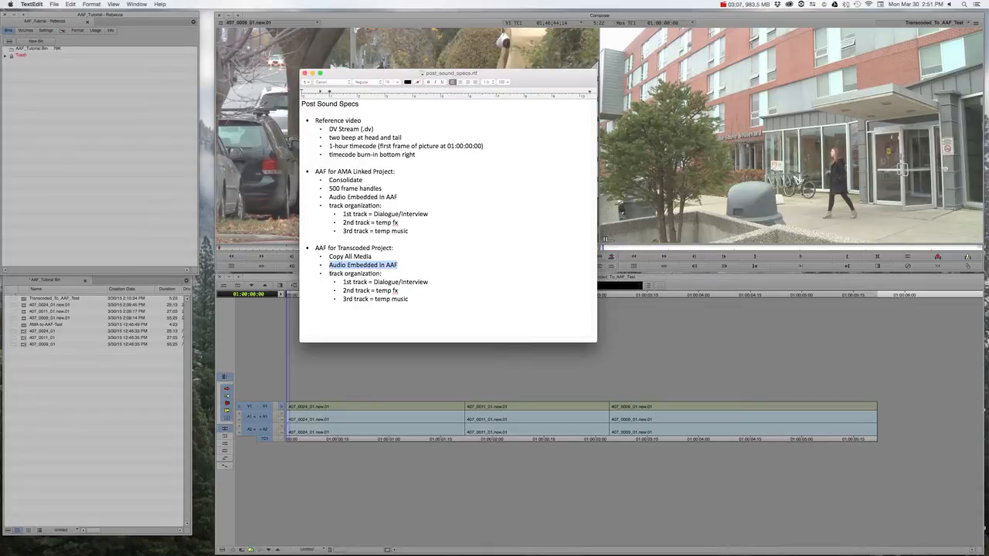
pyautogui.moveTo(329, 274); pyautogui.dragTo(428, 282)
pyautogui.click(347, 282)
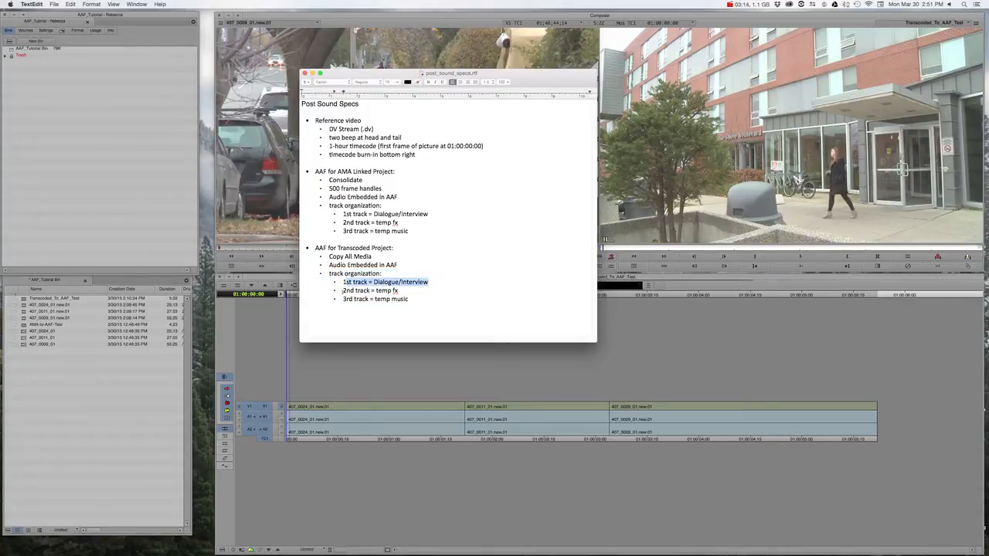
pyautogui.moveTo(342, 292); pyautogui.dragTo(414, 287)
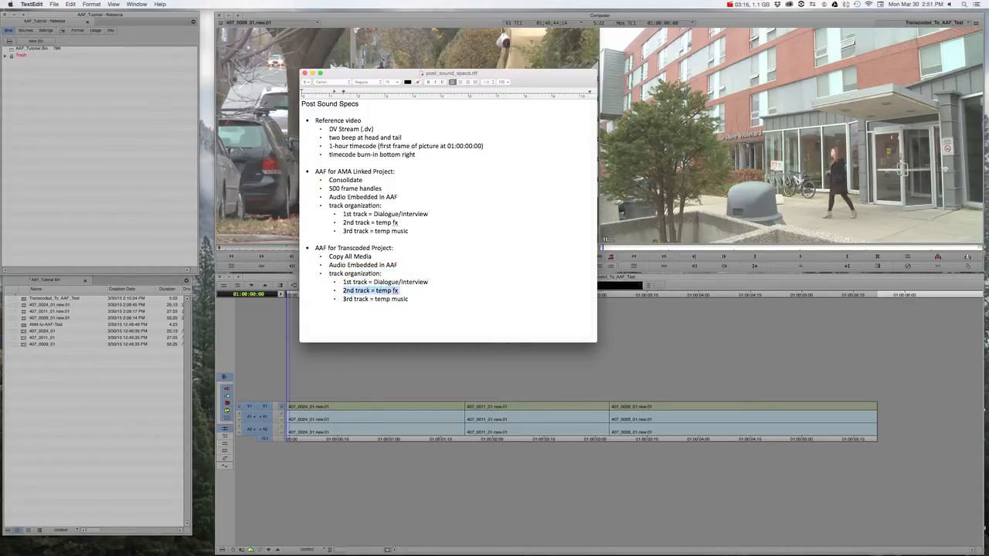
pyautogui.moveTo(341, 299); pyautogui.dragTo(409, 299)
pyautogui.click(408, 299)
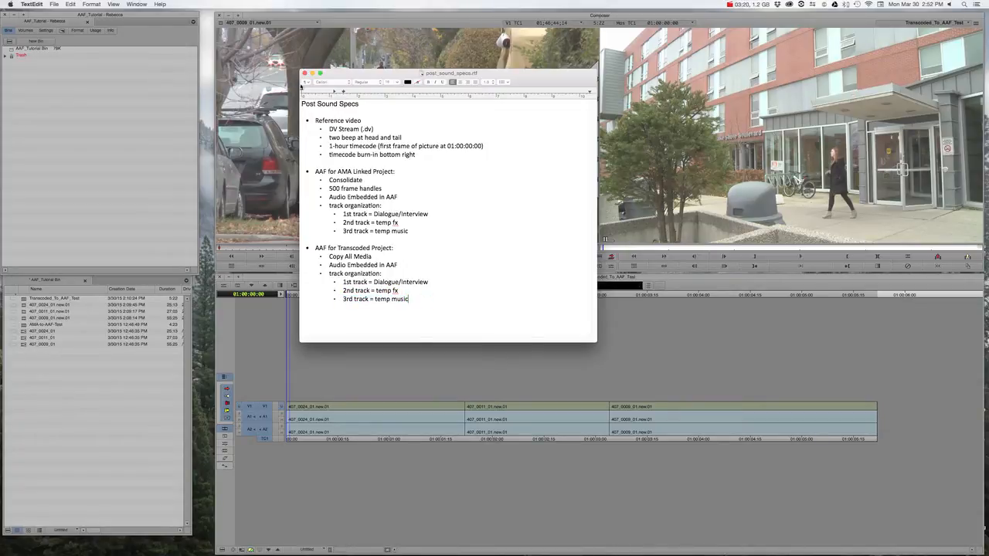
# Close the post_sound_specs.rtf document and switch to Avid Media Composer, selecting the AMA-to-AAF-Test sequence
pyautogui.click(305, 78)
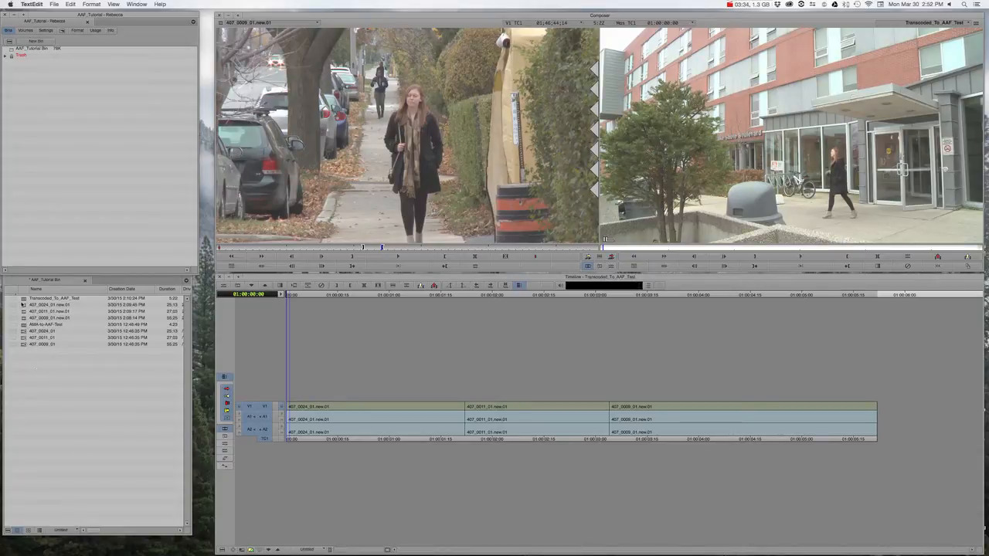
pyautogui.click(23, 306)
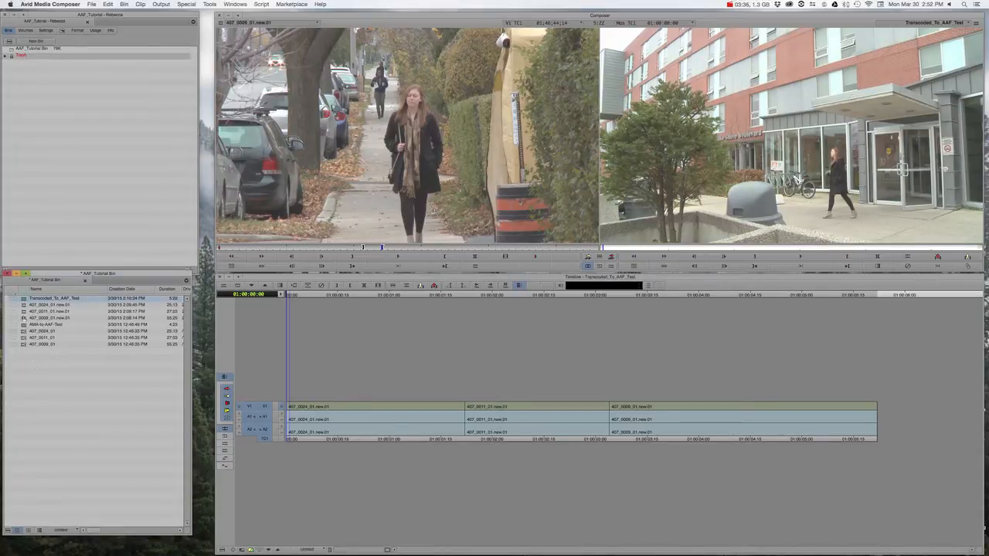
pyautogui.click(24, 324)
pyautogui.click(50, 101)
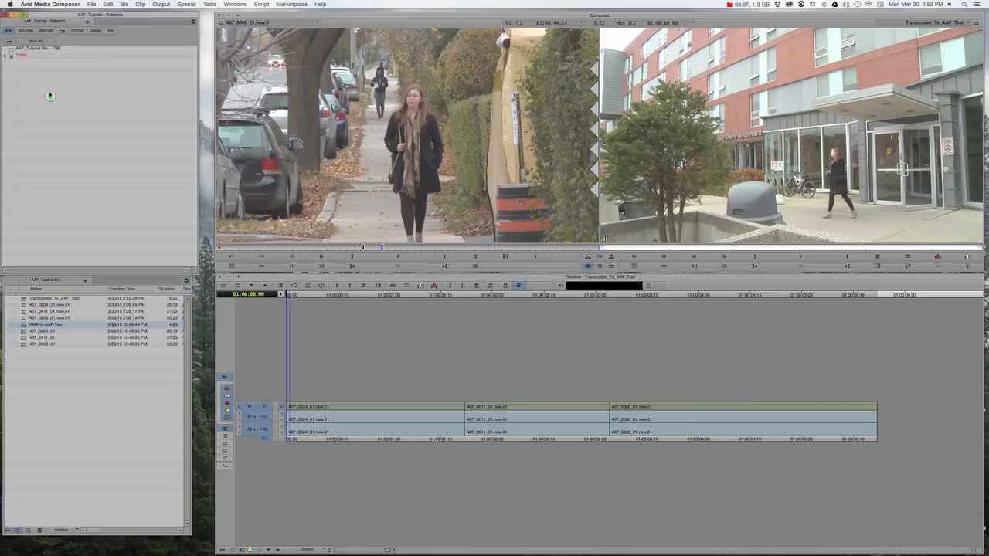
# Create a new bin named Exports_For_PostSound and move its window over the project window
pyautogui.click(29, 40)
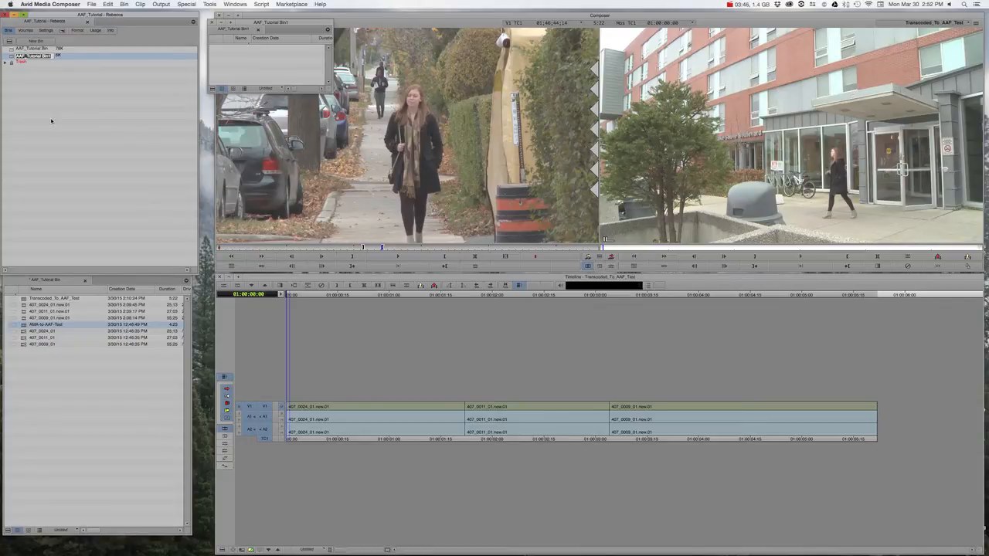
pyautogui.write('I')
pyautogui.write('xports_Fo')
pyautogui.write('r_PostSound')
pyautogui.press('Return')
pyautogui.click(289, 19)
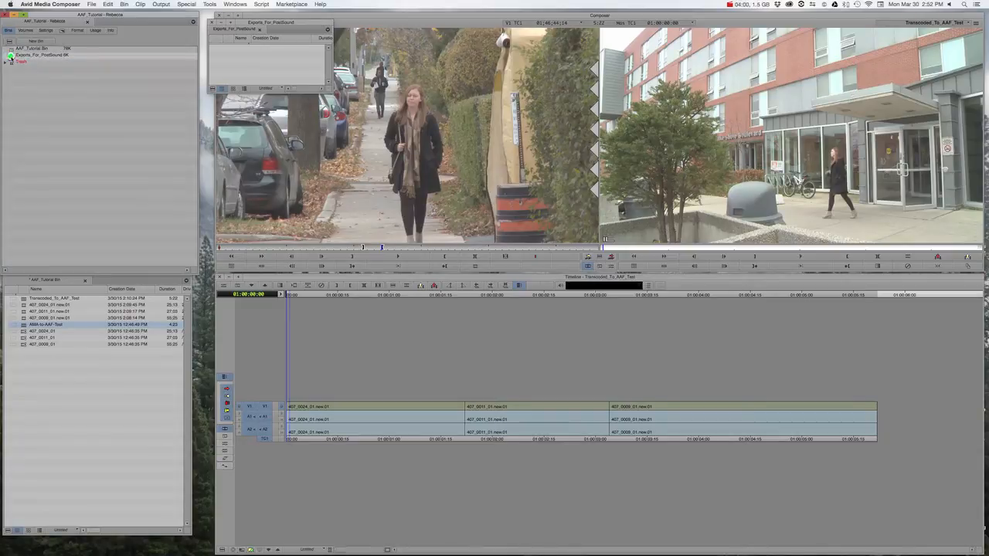
pyautogui.moveTo(271, 21); pyautogui.dragTo(136, 71)
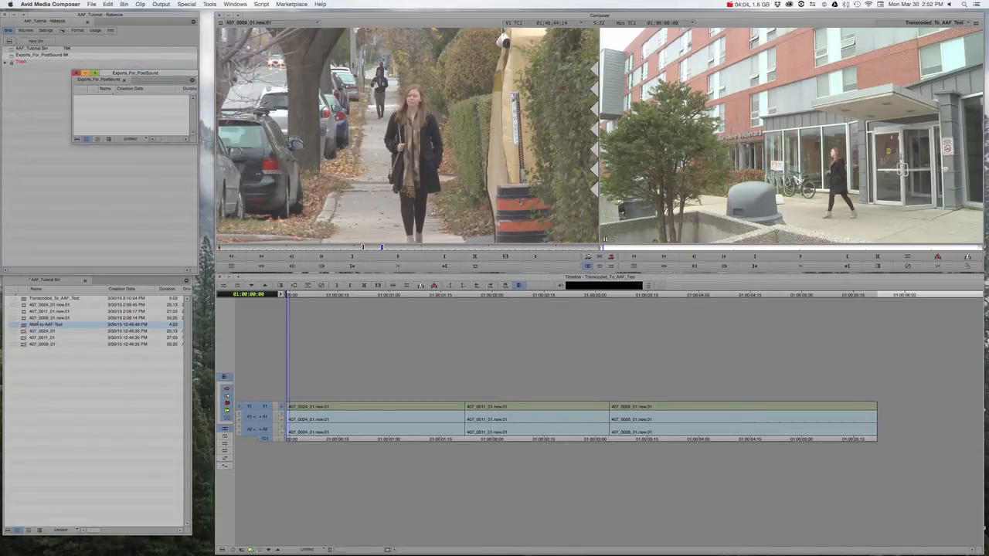
# Copy the AMA-to-AAF-Test sequence into the Exports_For_PostSound bin and enlarge that bin's window
pyautogui.click(24, 325)
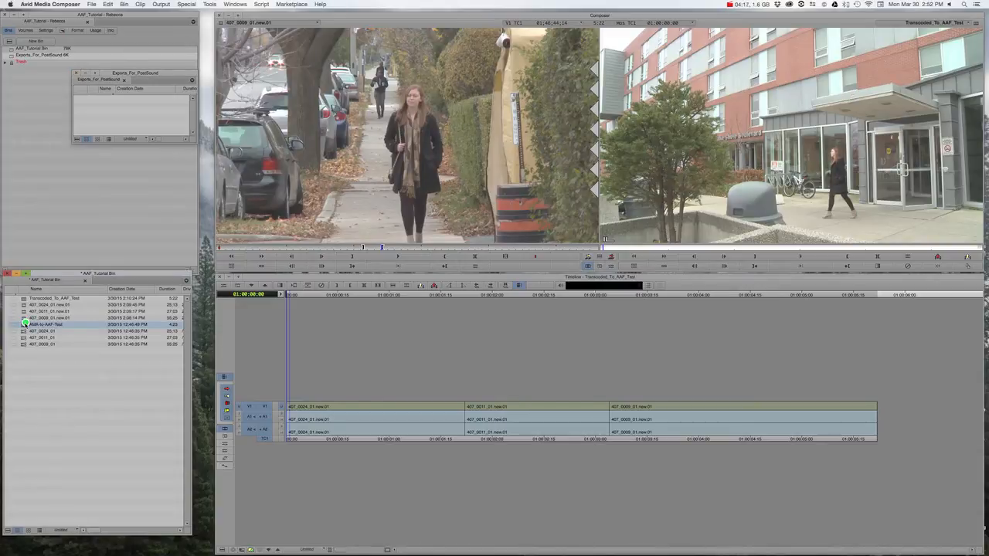
pyautogui.moveTo(24, 325); pyautogui.dragTo(85, 65)
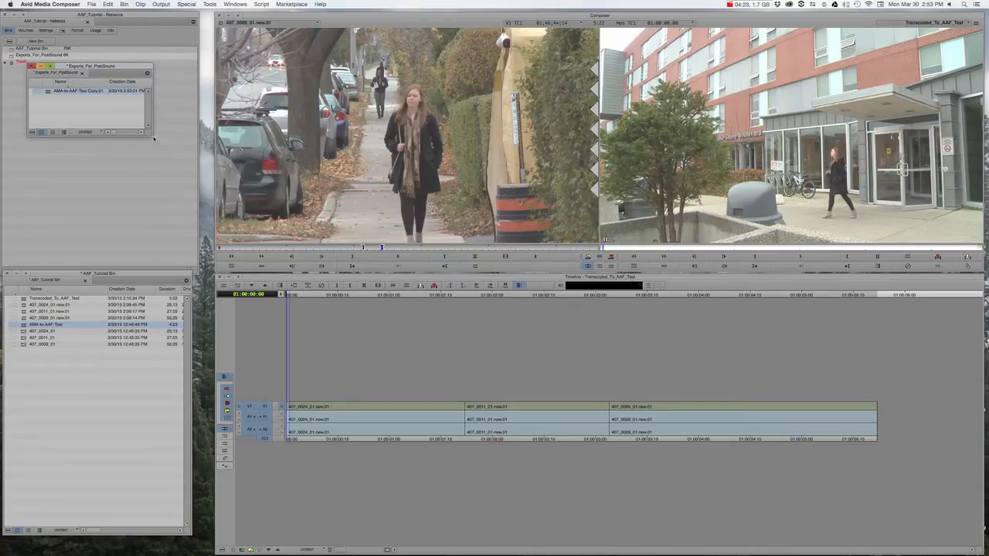
pyautogui.moveTo(151, 137); pyautogui.dragTo(231, 191)
# Rename the copied sequence as AMA_Link_AAF_Test_ForPostSound_Mar30
pyautogui.click(87, 92)
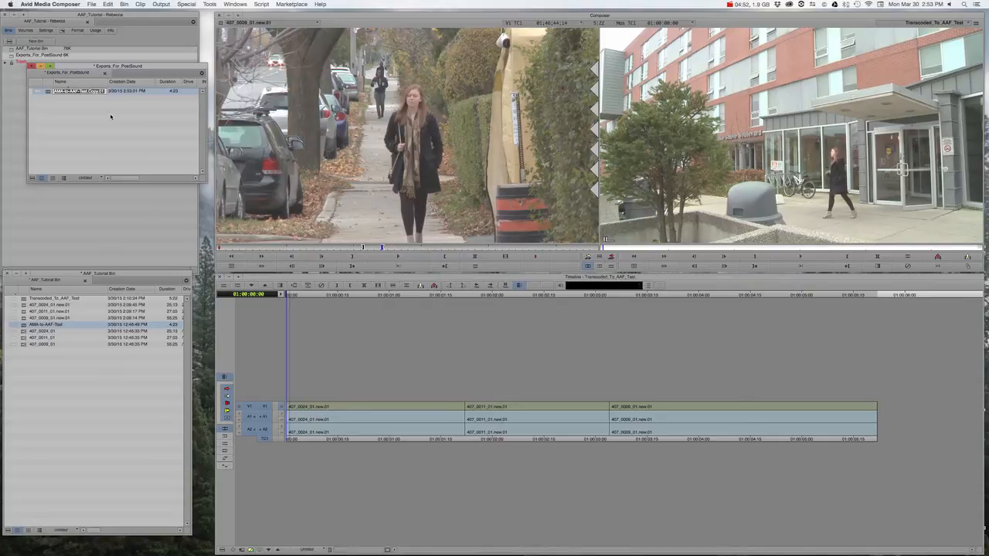
pyautogui.write('A')
pyautogui.press('BackSpace')
pyautogui.write('AAF')
pyautogui.write('ForPostS')
pyautogui.press('BackSpace')
pyautogui.press('BackSpace')
pyautogui.press('BackSpace')
pyautogui.press('BackSpace')
pyautogui.press('BackSpace')
pyautogui.write('rPostSound')
pyautogui.click(89, 91)
pyautogui.press('BackSpace')
pyautogui.write('o')
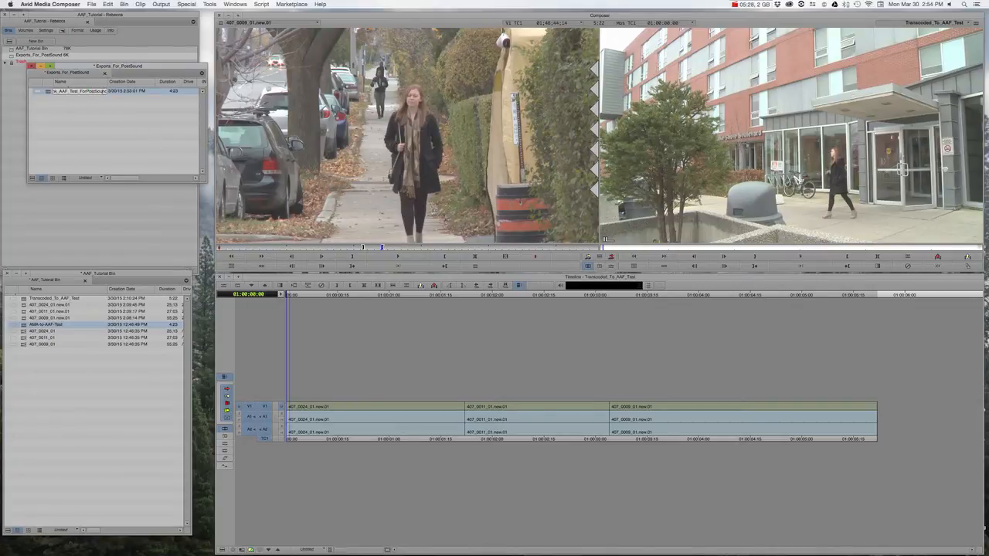
pyautogui.press('Right')
pyautogui.write('_Mat')
pyautogui.write('30')
pyautogui.click(143, 131)
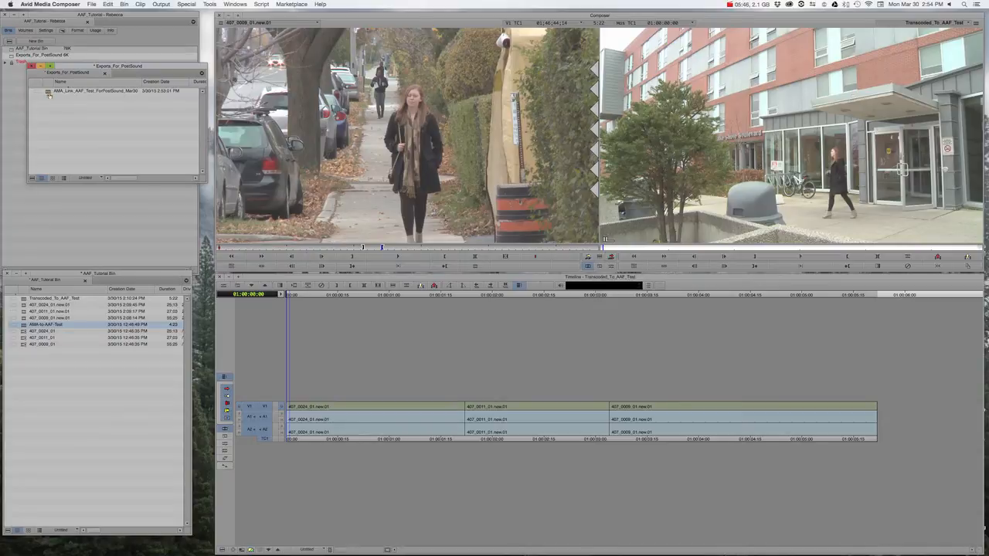
pyautogui.click(47, 91)
pyautogui.rightClick(47, 91)
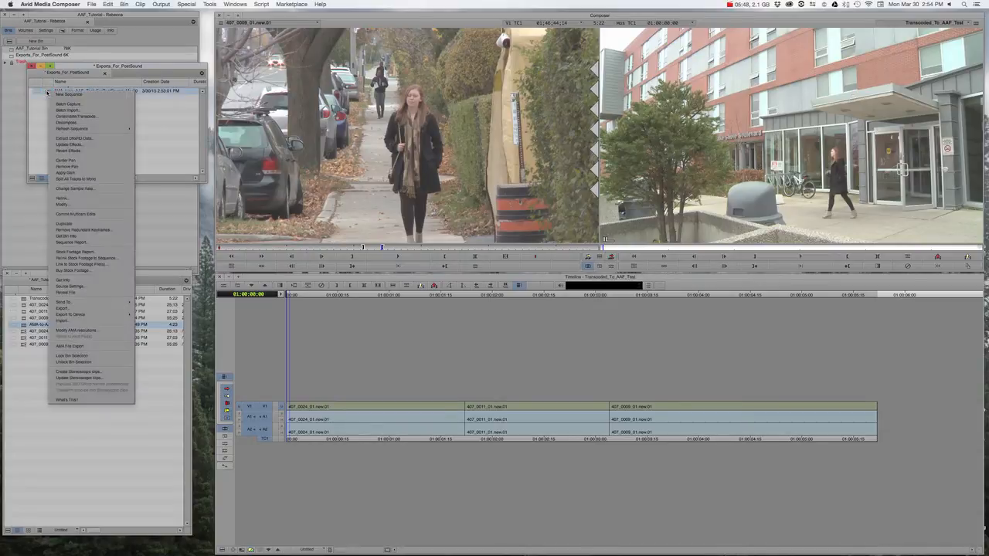
pyautogui.click(43, 110)
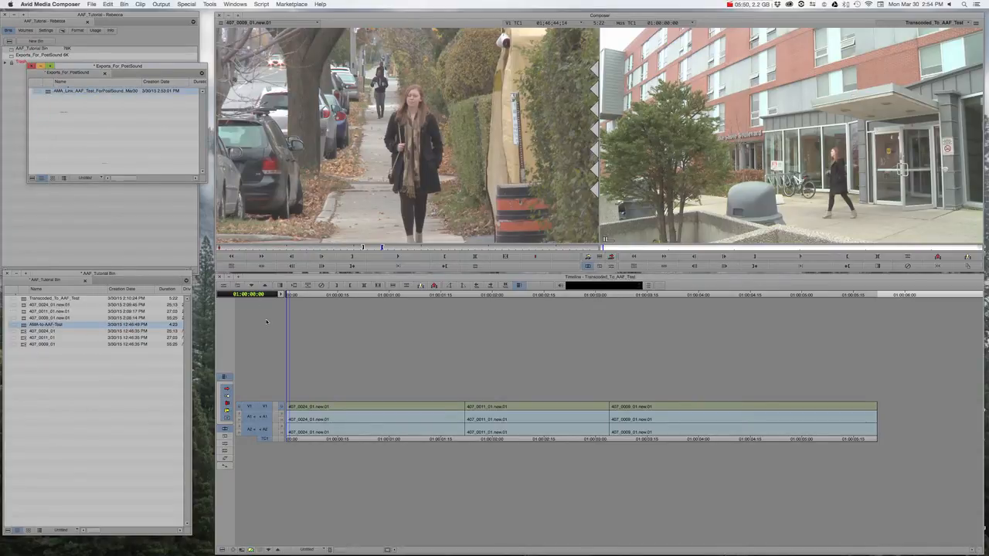
# Load the AMA_Link_AAF_Test_ForPostSound_Mar30 sequence from the Exports_For_PostSound bin into the timeline and start exporting it
pyautogui.doubleClick(48, 91)
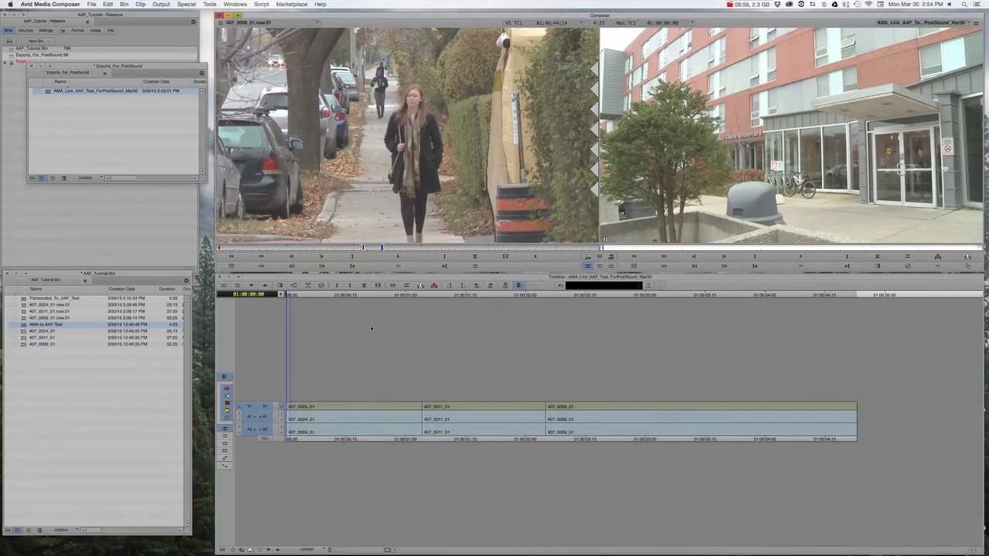
pyautogui.doubleClick(48, 91)
pyautogui.click(92, 3)
pyautogui.click(108, 122)
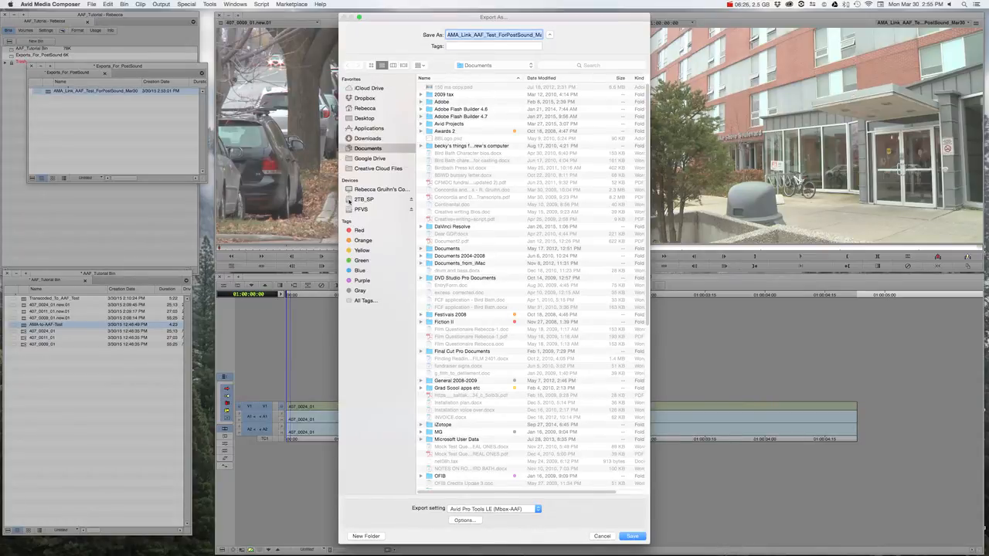
# Create a folder named DocForPostSound on the 2TB_SP drive as the export destination
pyautogui.click(351, 200)
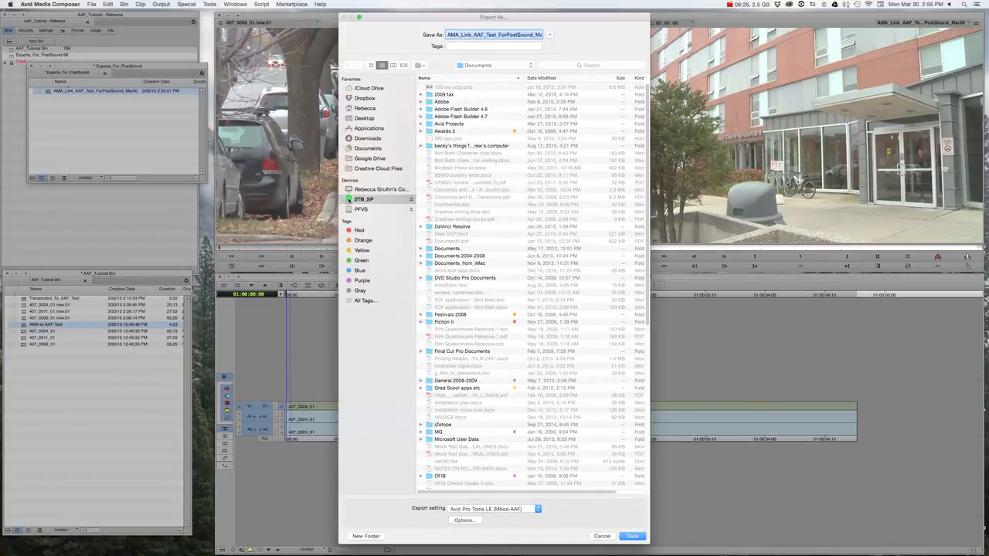
pyautogui.click(365, 536)
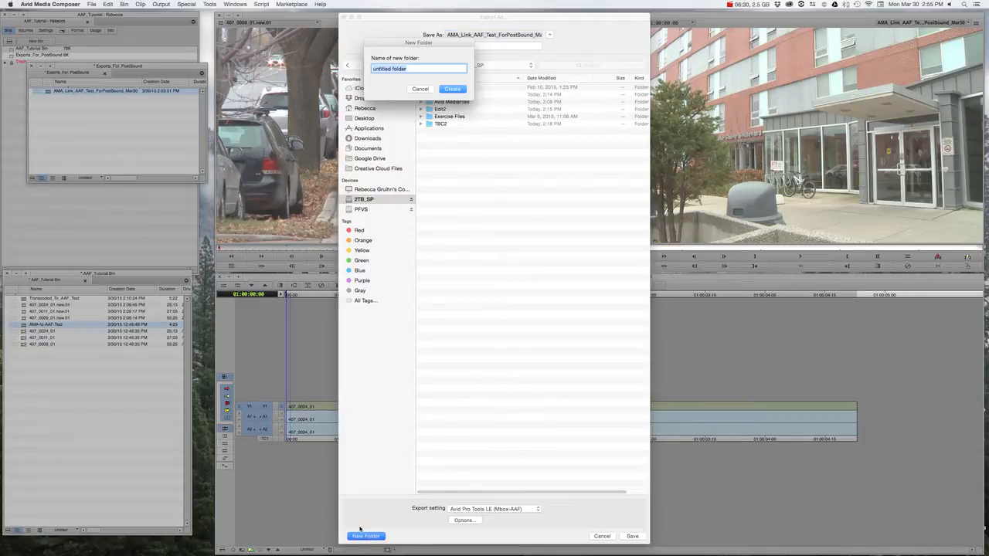
pyautogui.write('ForPostS')
pyautogui.write('ound')
pyautogui.write('Doc')
pyautogui.click(458, 90)
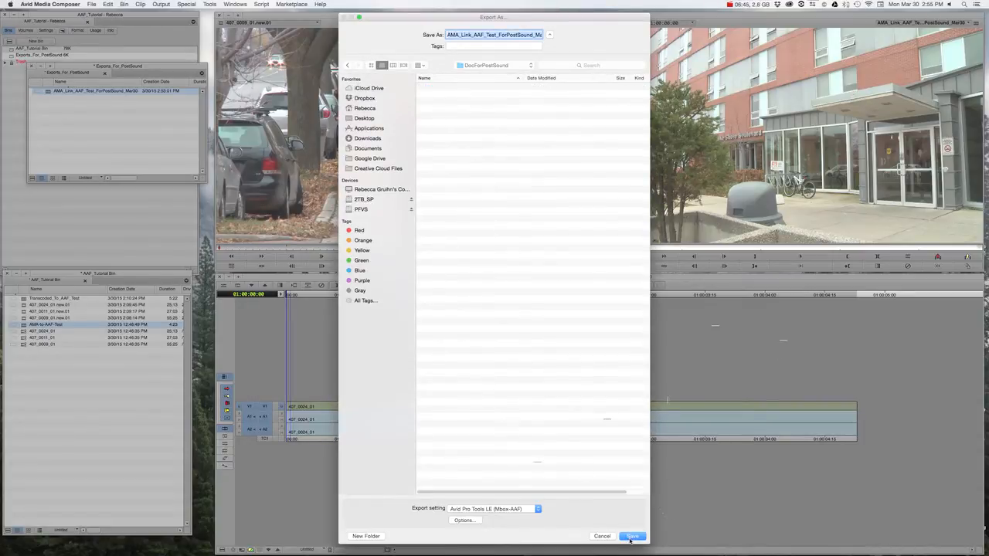
# Choose the Send To QT Movie export setting and set its options to export as DV Stream
pyautogui.click(537, 510)
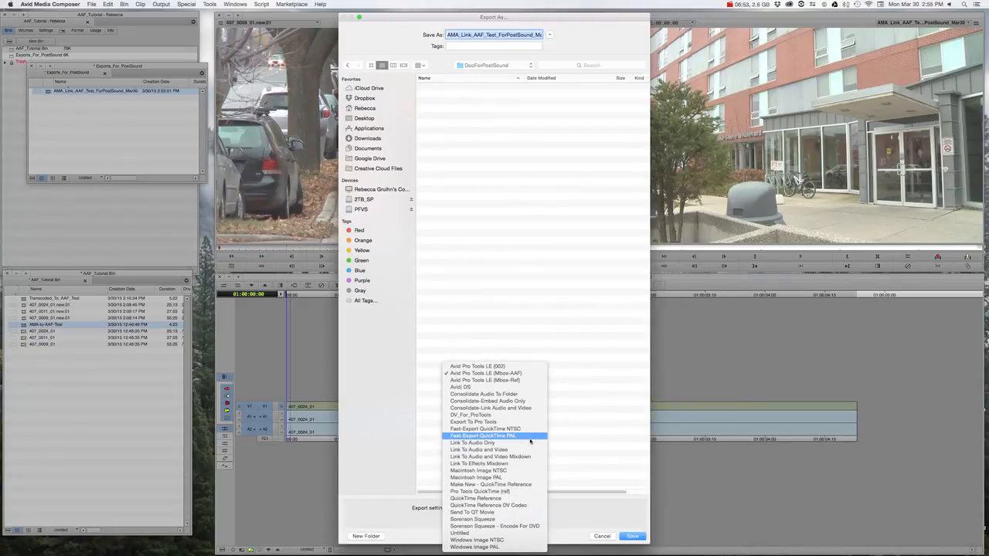
pyautogui.click(483, 513)
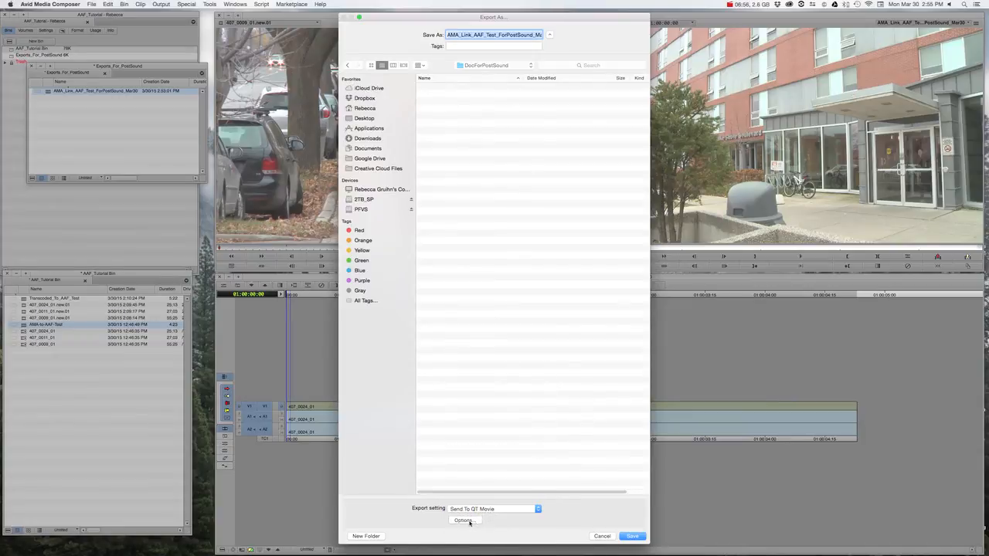
pyautogui.click(463, 521)
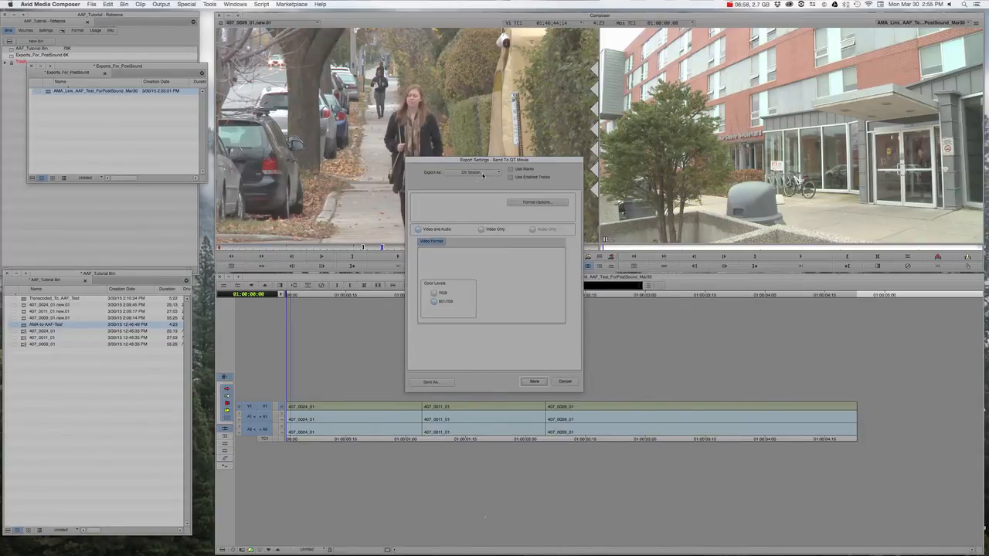
pyautogui.click(483, 176)
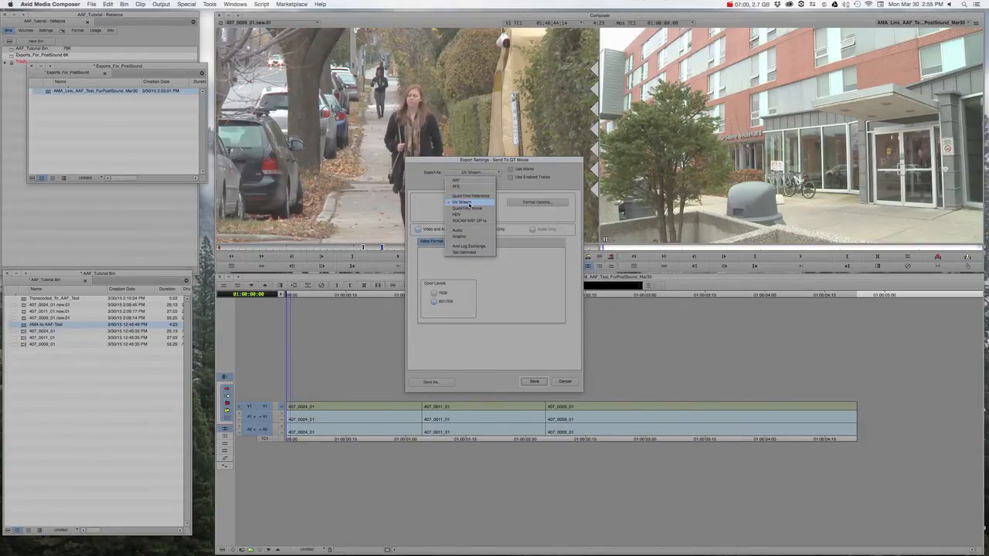
pyautogui.click(469, 203)
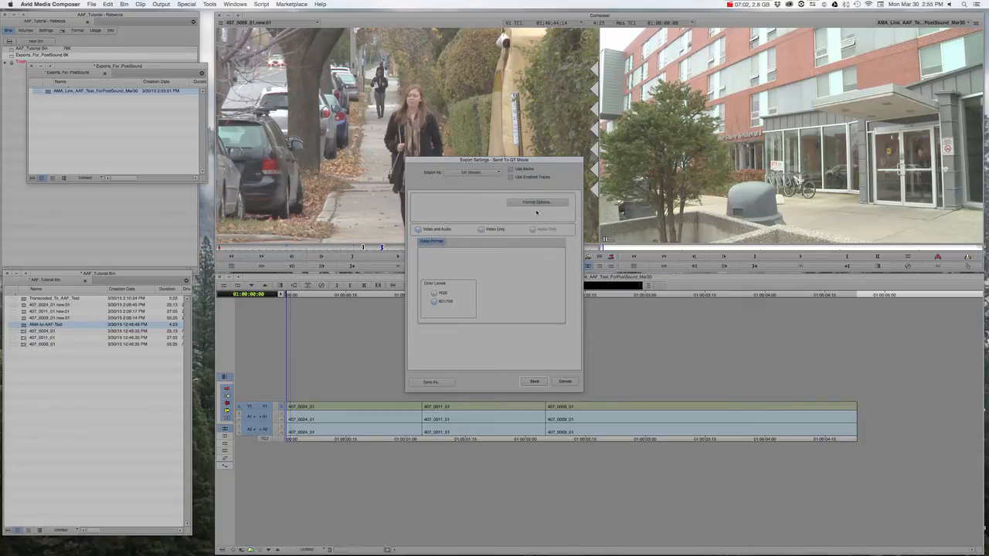
# In the DV Stream format options, set the scan mode to Progressive and the aspect ratio to 16:9 for NTSC video
pyautogui.click(537, 203)
pyautogui.moveTo(535, 95)
pyautogui.mouseDown()
pyautogui.moveTo(720, 102)
pyautogui.moveTo(537, 112)
pyautogui.mouseUp()
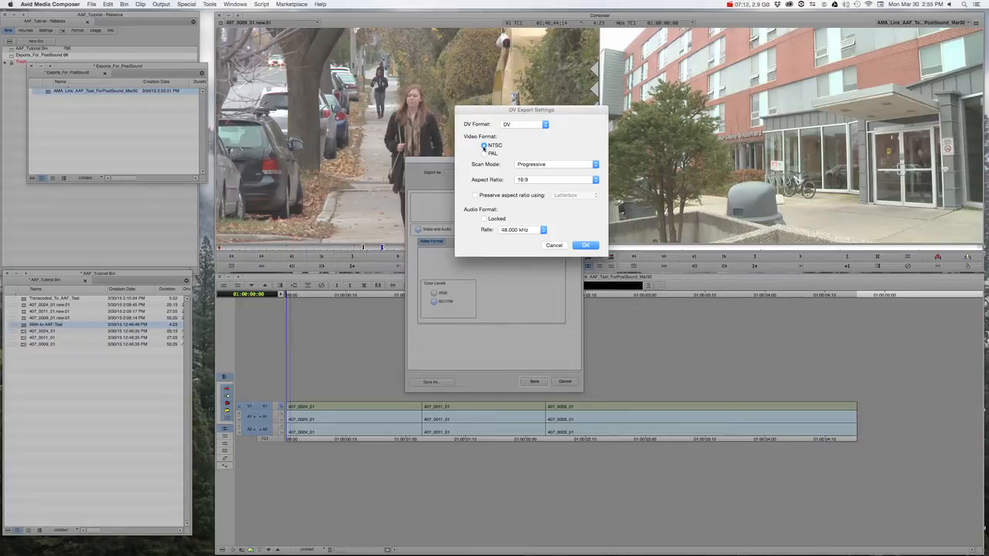
pyautogui.click(596, 165)
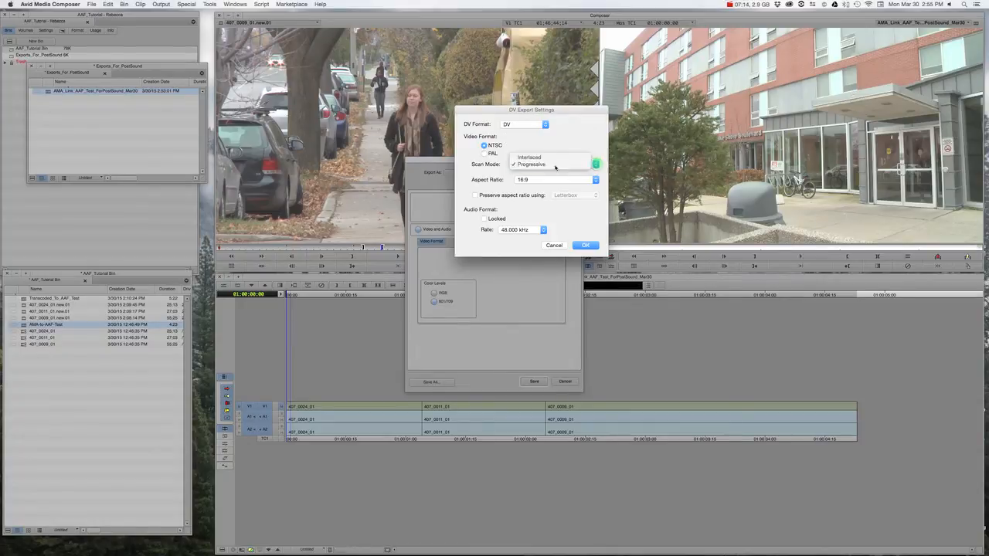
pyautogui.click(571, 158)
pyautogui.click(572, 165)
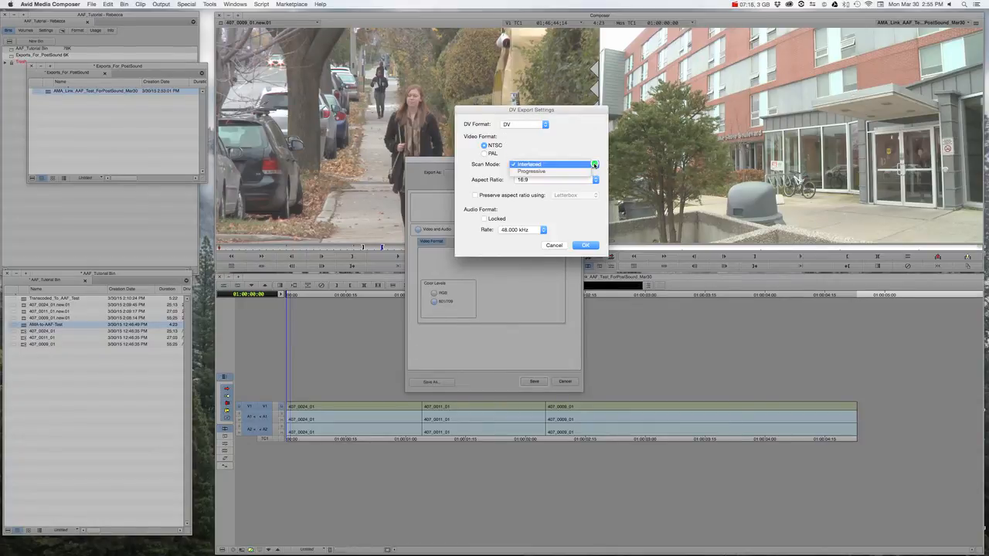
pyautogui.click(573, 171)
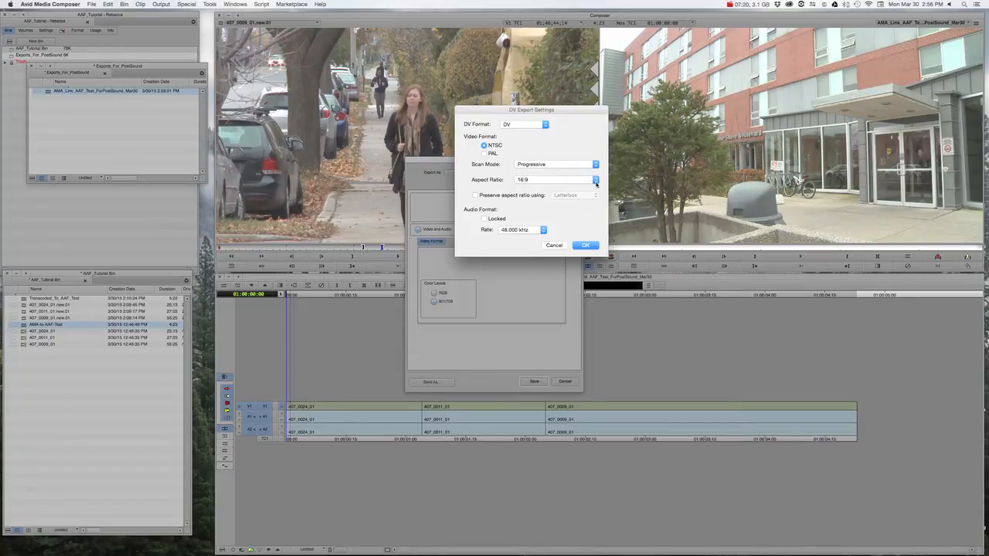
pyautogui.click(595, 182)
pyautogui.click(560, 181)
# Set the DV audio rate to 48.000 kHz and save the Send To QT Movie export settings
pyautogui.click(541, 230)
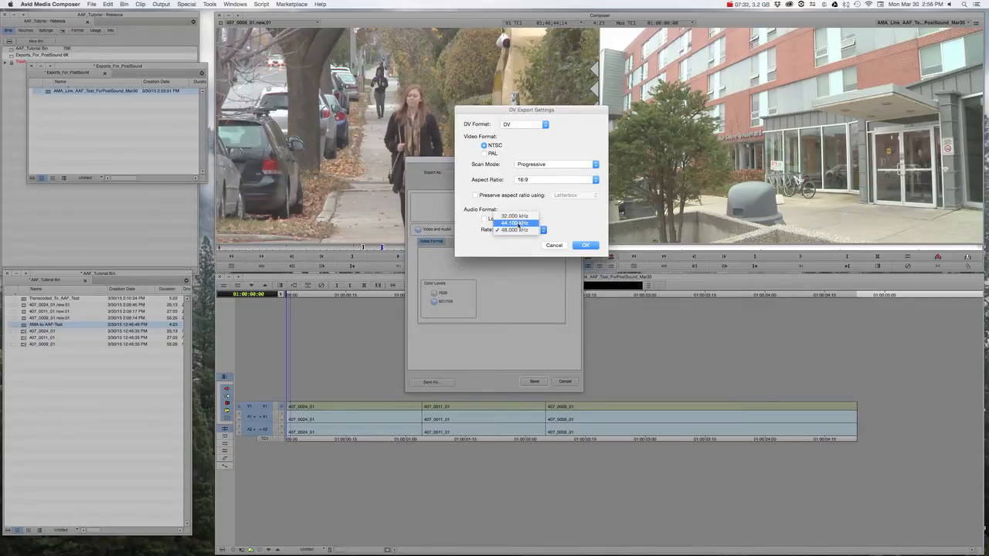
pyautogui.click(516, 230)
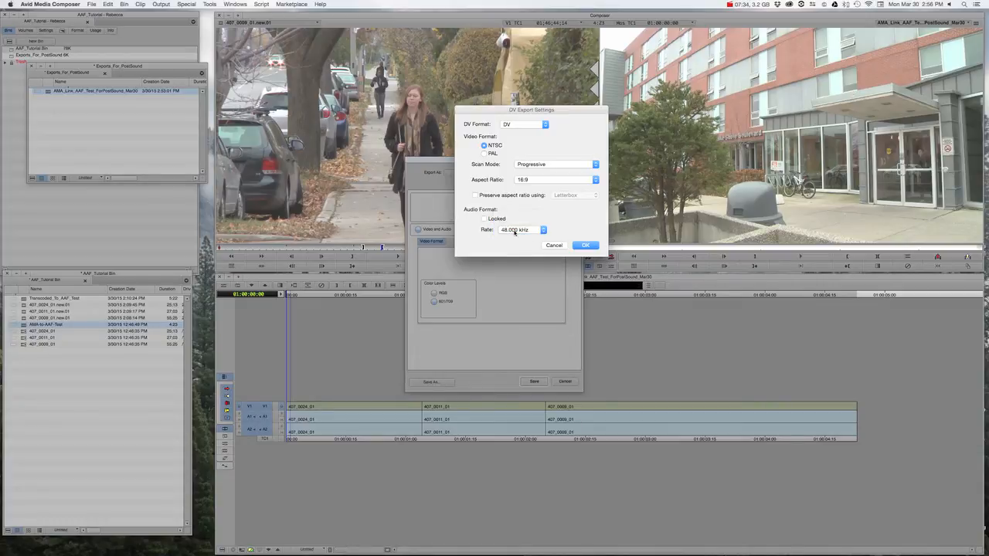
pyautogui.click(545, 231)
pyautogui.click(534, 226)
pyautogui.click(542, 231)
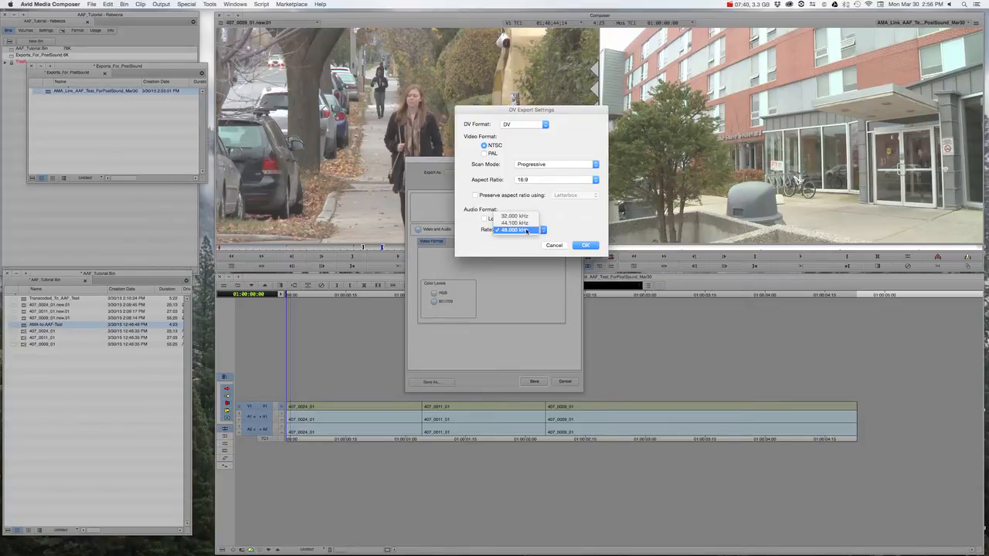
pyautogui.click(524, 222)
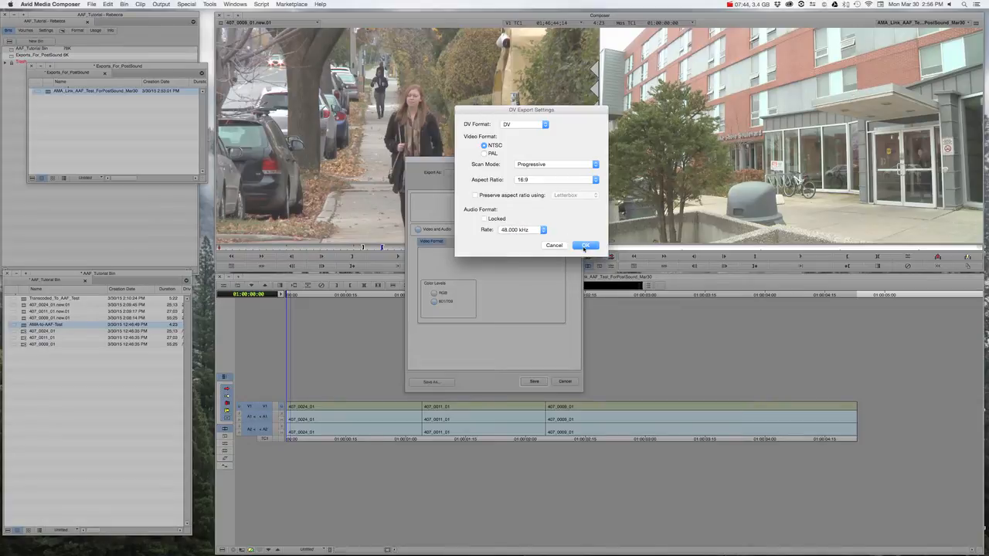
pyautogui.click(585, 245)
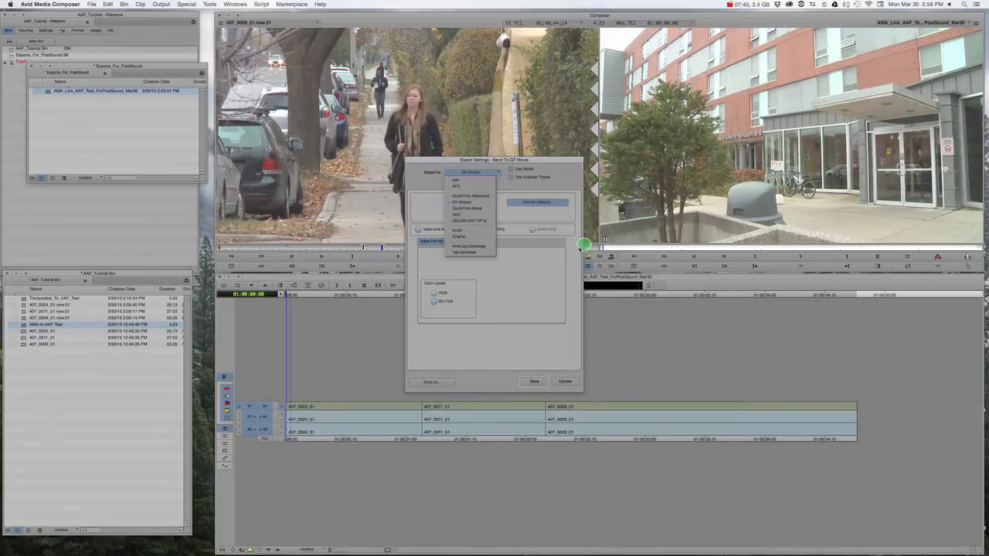
pyautogui.click(510, 288)
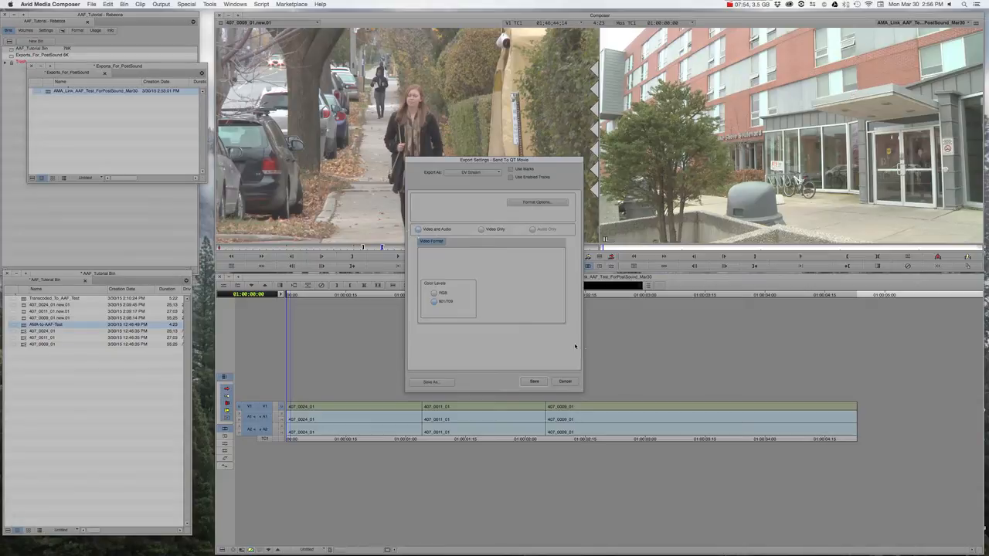
pyautogui.click(532, 384)
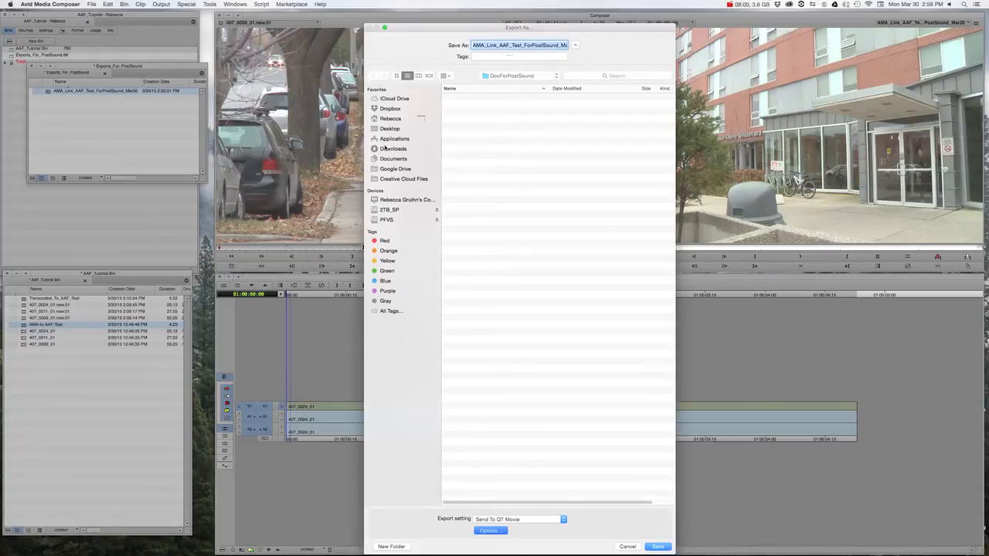
# Export the sequence as AMA_Link_AAF_Test_ForPostSound_Mar30.dv into the DocForPostSound folder on the 2TB_SP drive
pyautogui.click(386, 209)
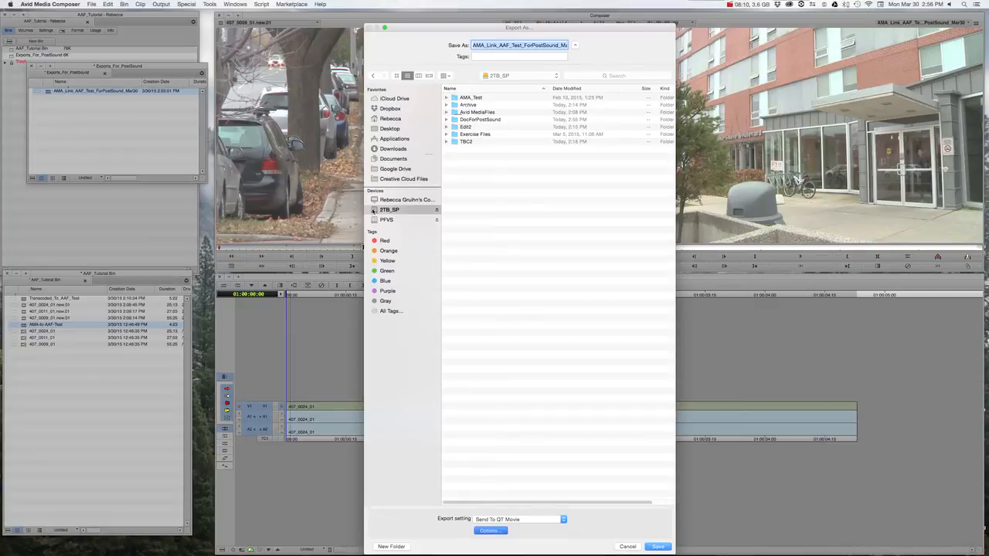
pyautogui.doubleClick(460, 119)
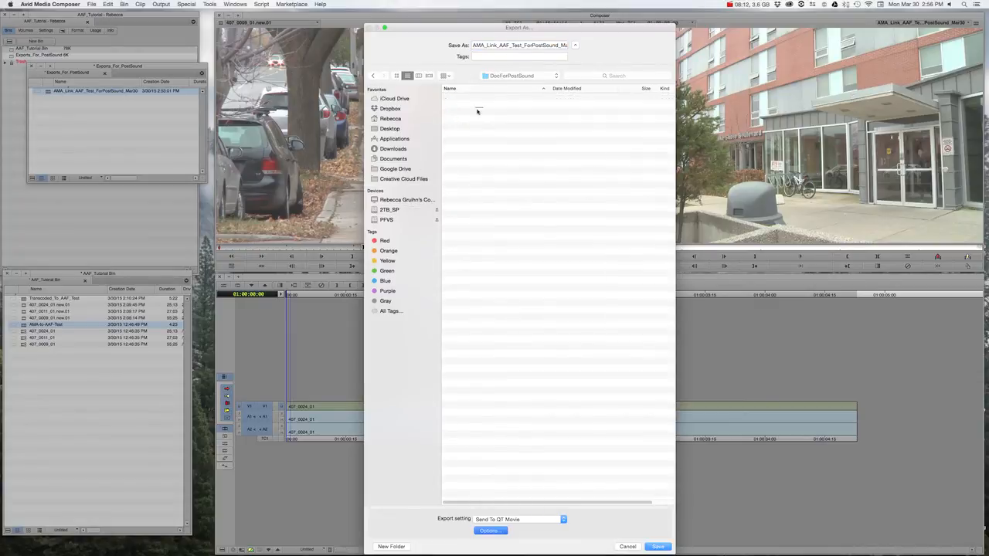
pyautogui.doubleClick(510, 47)
pyautogui.click(552, 43)
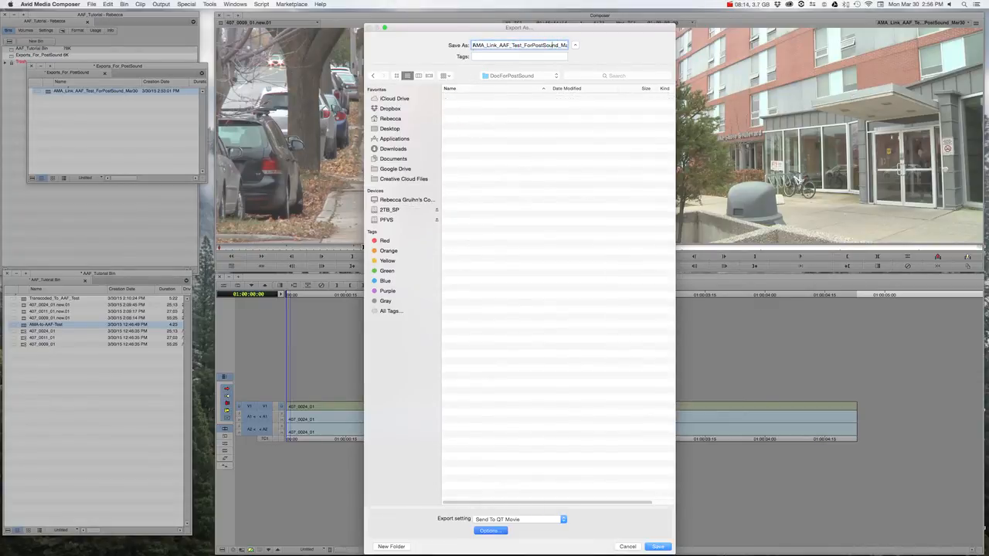
pyautogui.click(472, 46)
pyautogui.moveTo(472, 46); pyautogui.dragTo(559, 46)
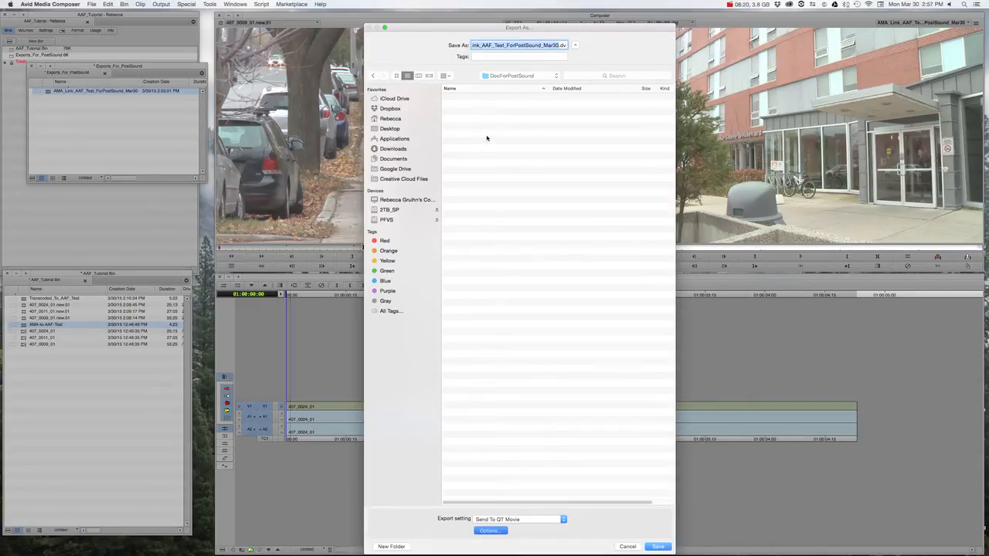
pyautogui.click(532, 44)
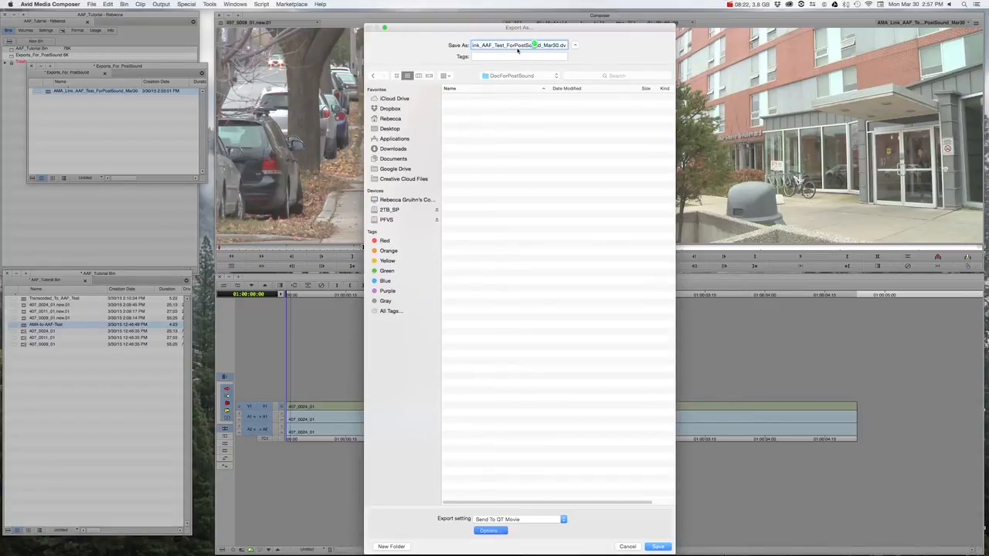
pyautogui.click(657, 546)
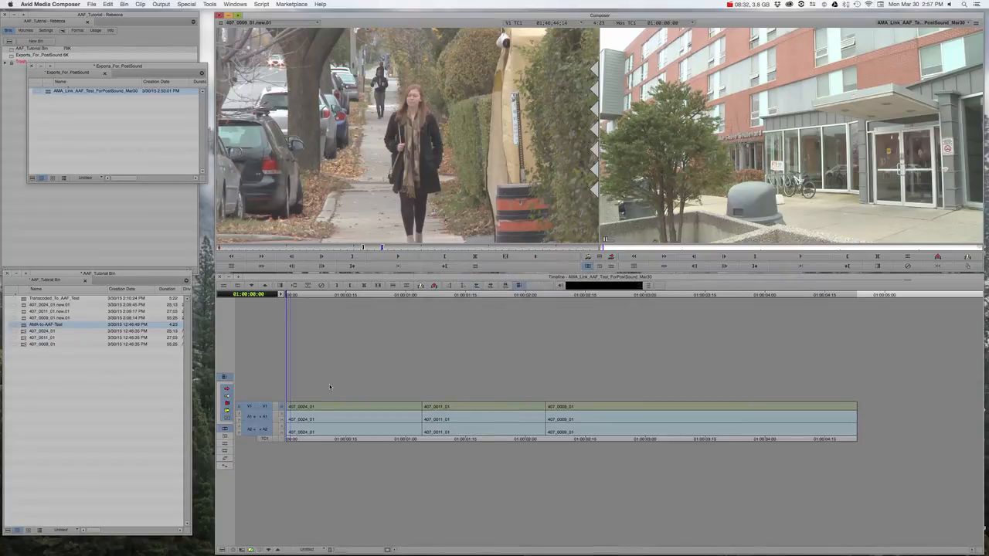
# Switch to Finder and open the DocForPostSound folder on the 2TB_SP drive
pyautogui.moveTo(251, 550)
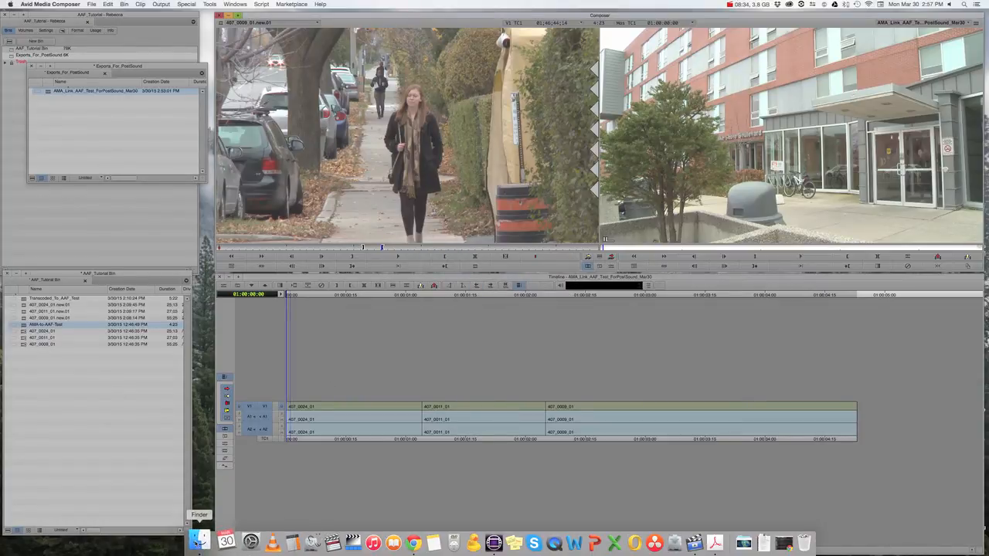
pyautogui.click(198, 541)
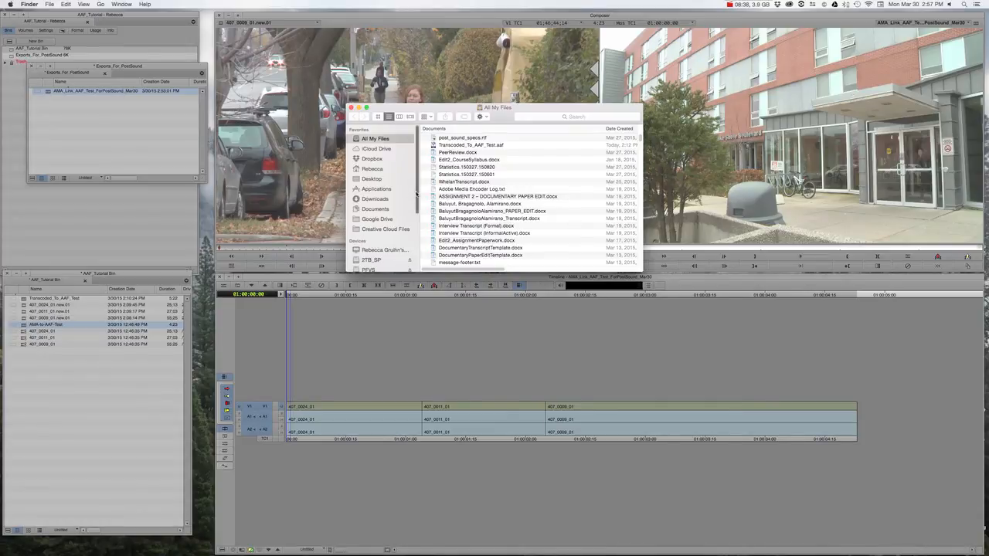
pyautogui.scroll(-5, 363, 184)
pyautogui.click(360, 192)
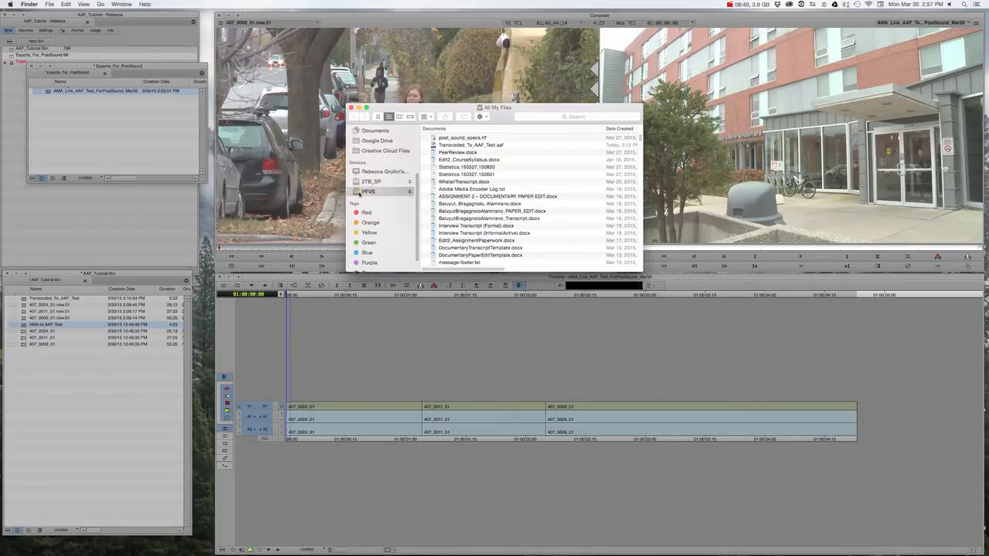
pyautogui.click(362, 181)
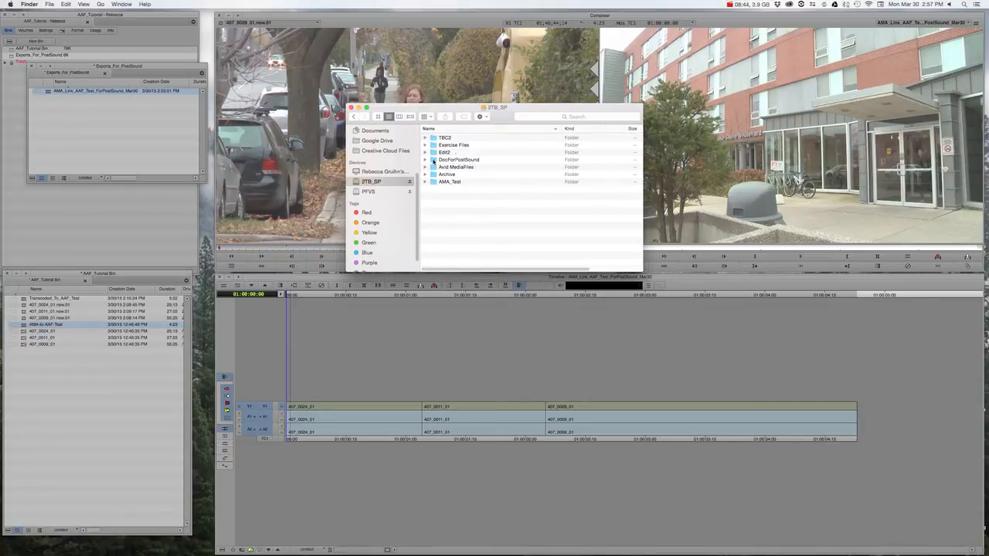
pyautogui.doubleClick(433, 160)
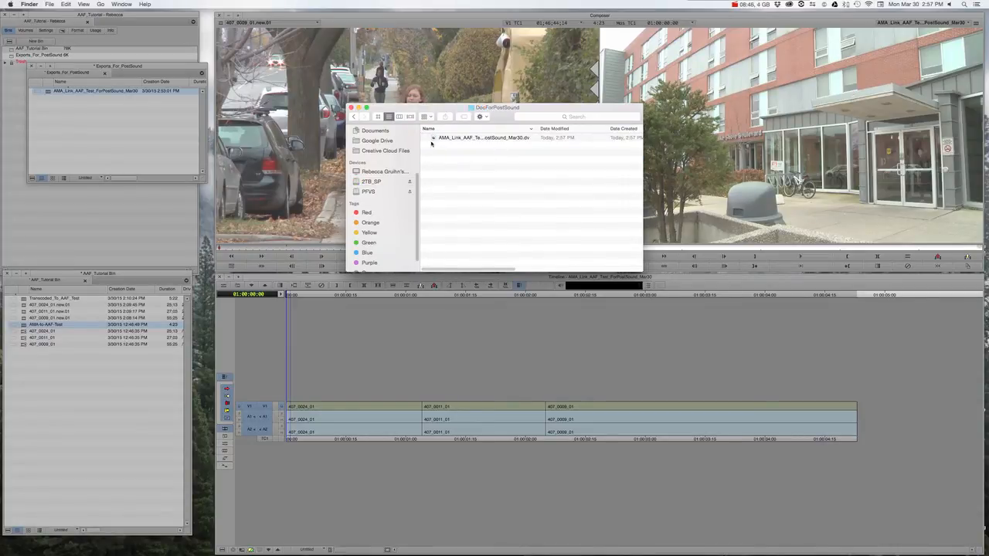
# Open the exported AMA_Link_AAF_Test_ForPostSound_Mar30.dv movie in QuickTime Player and scrub through it to check the picture
pyautogui.click(435, 143)
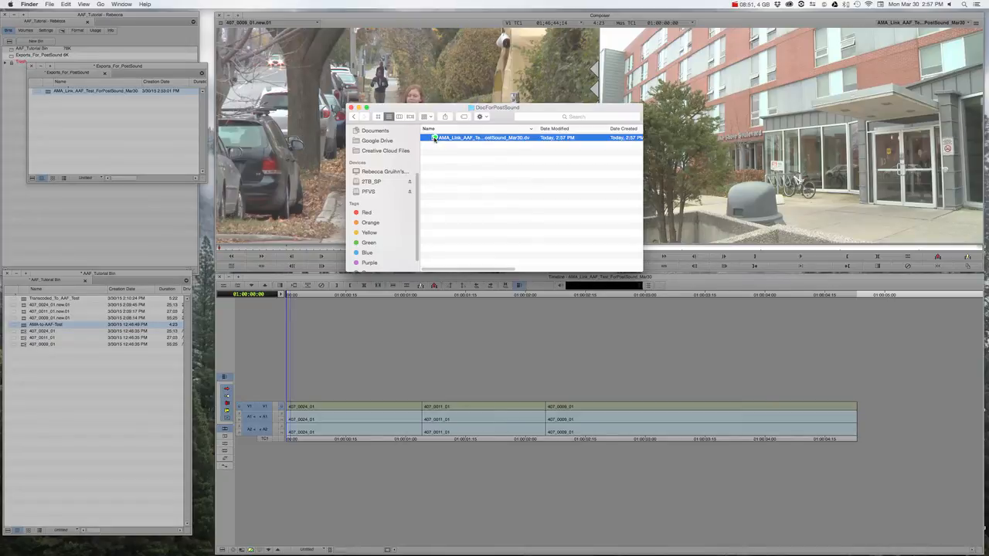
pyautogui.doubleClick(433, 139)
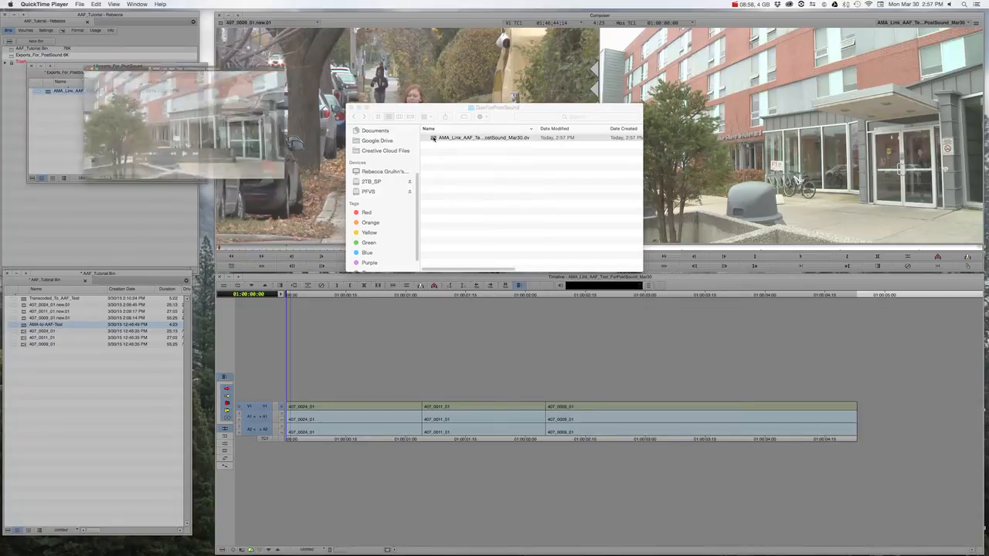
pyautogui.moveTo(120, 182); pyautogui.dragTo(193, 186)
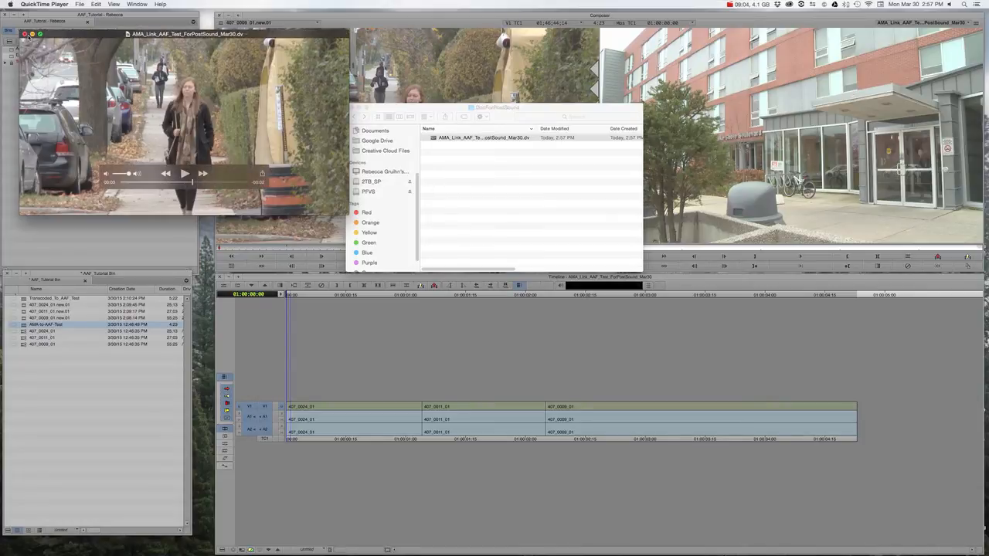
# Close the DV movie and the Finder window, and return to the Exports_For_PostSound bin in Avid Media Composer
pyautogui.click(25, 34)
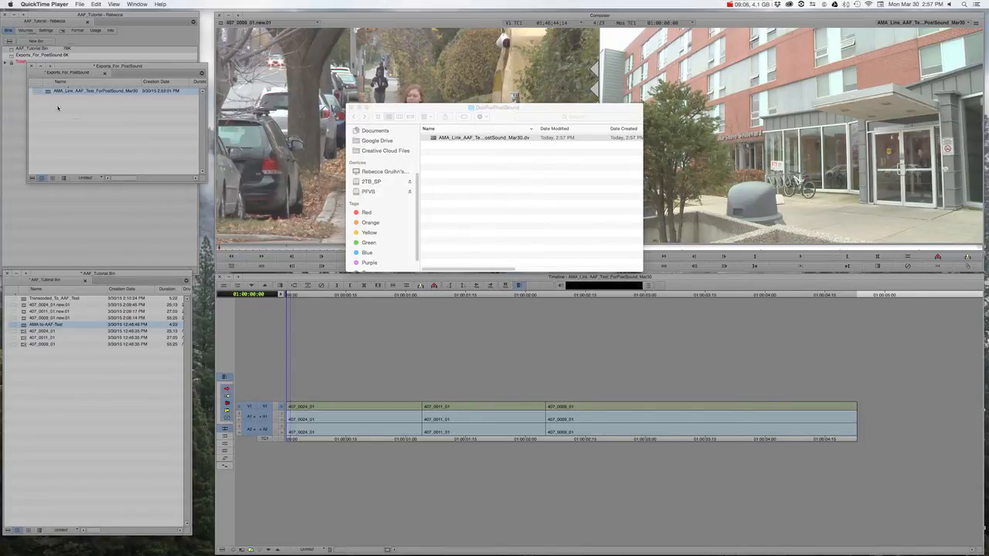
pyautogui.click(351, 109)
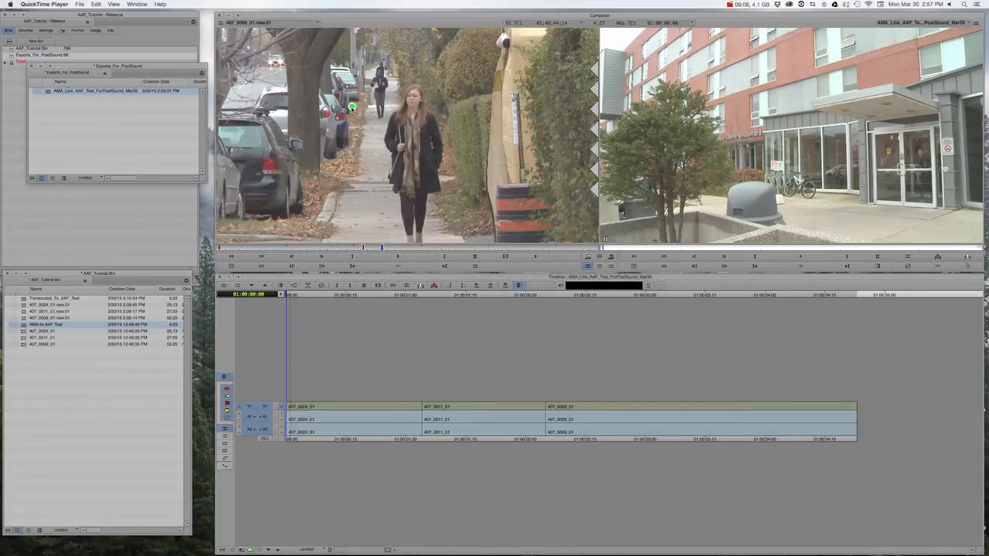
pyautogui.click(51, 122)
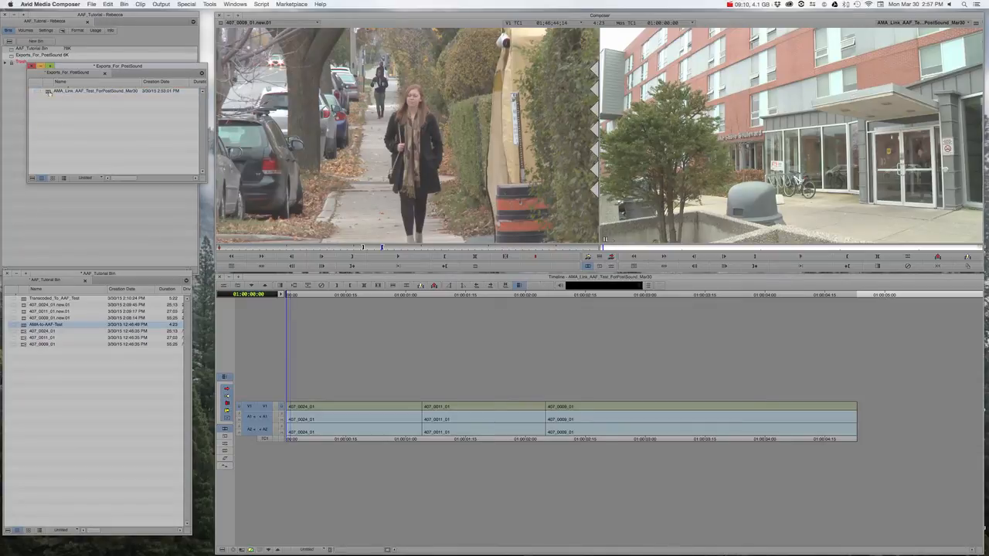
pyautogui.click(41, 93)
# Deselect the V1, A1 and A2 record tracks in the timeline and select all the tracks again
pyautogui.click(265, 367)
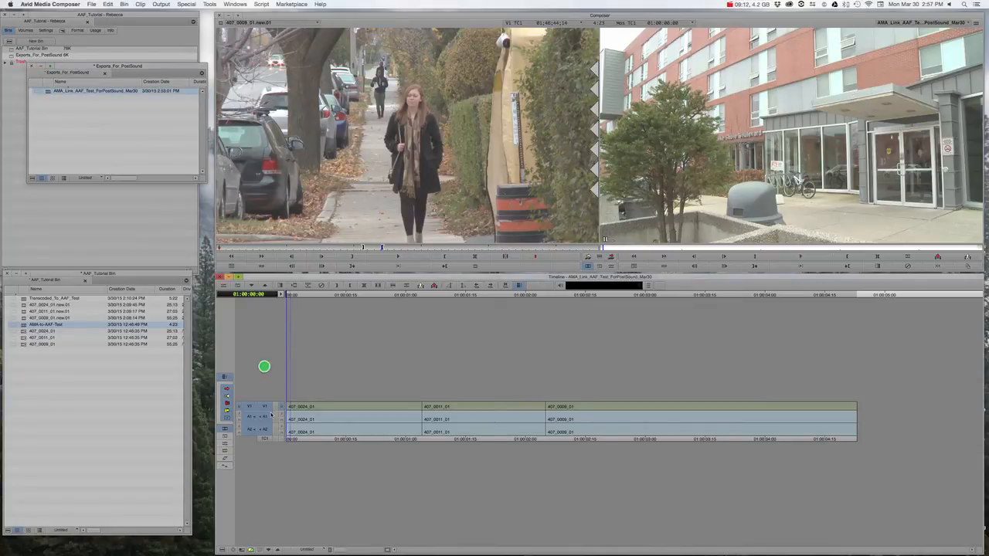
pyautogui.click(265, 407)
pyautogui.click(265, 417)
pyautogui.click(264, 430)
pyautogui.click(263, 416)
pyautogui.click(265, 405)
pyautogui.click(265, 407)
pyautogui.click(265, 416)
pyautogui.click(264, 429)
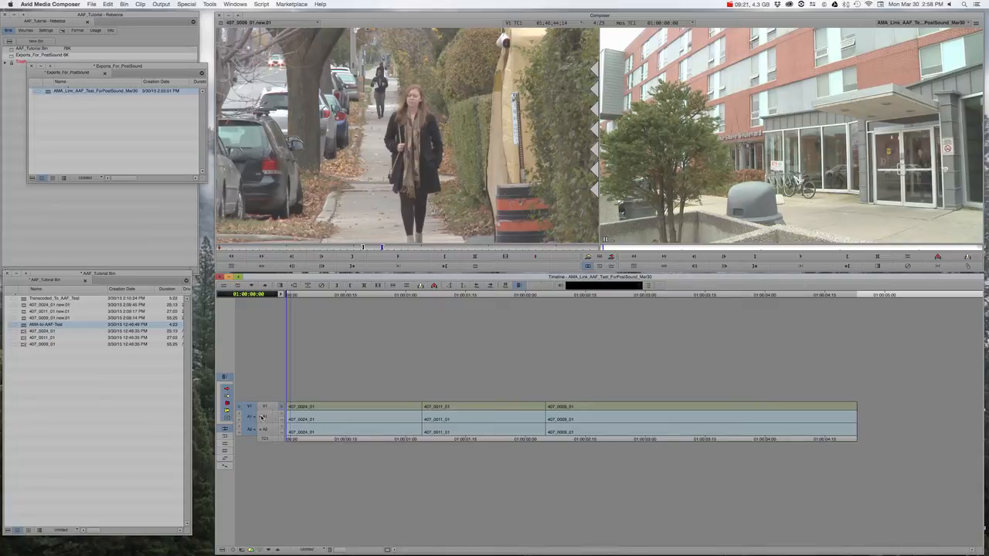
pyautogui.press('super+a')
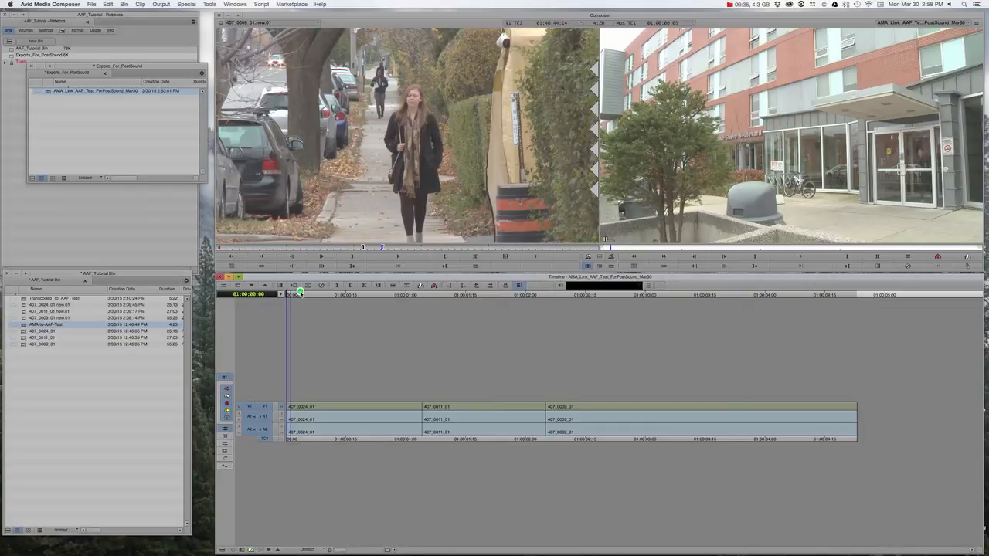
# Start exporting the AMA_Link_AAF_Test_ForPostSound_Mar30 sequence with the Avid Pro Tools LE (Mbox-AAF) setting and open its options
pyautogui.moveTo(298, 294); pyautogui.dragTo(343, 296)
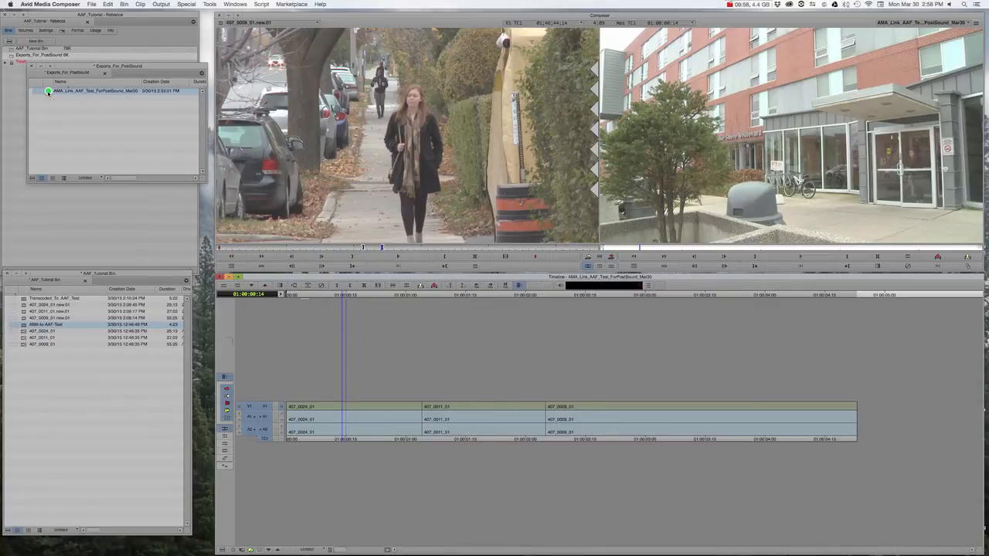
pyautogui.click(49, 95)
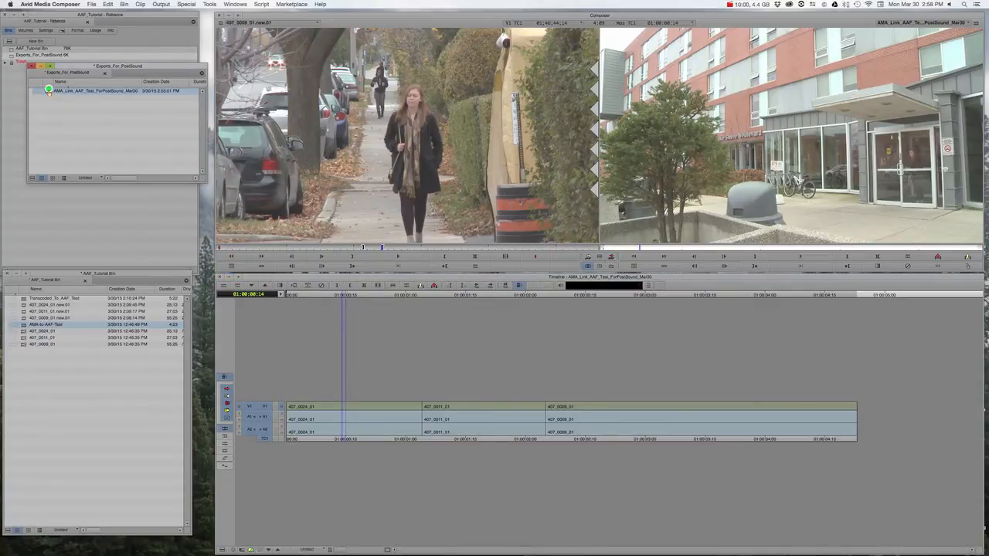
pyautogui.doubleClick(48, 92)
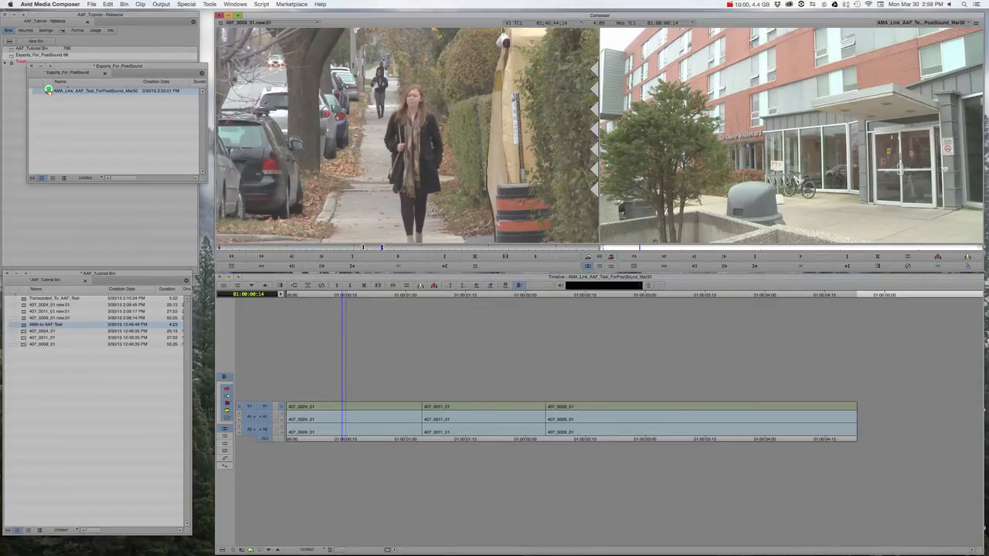
pyautogui.click(92, 4)
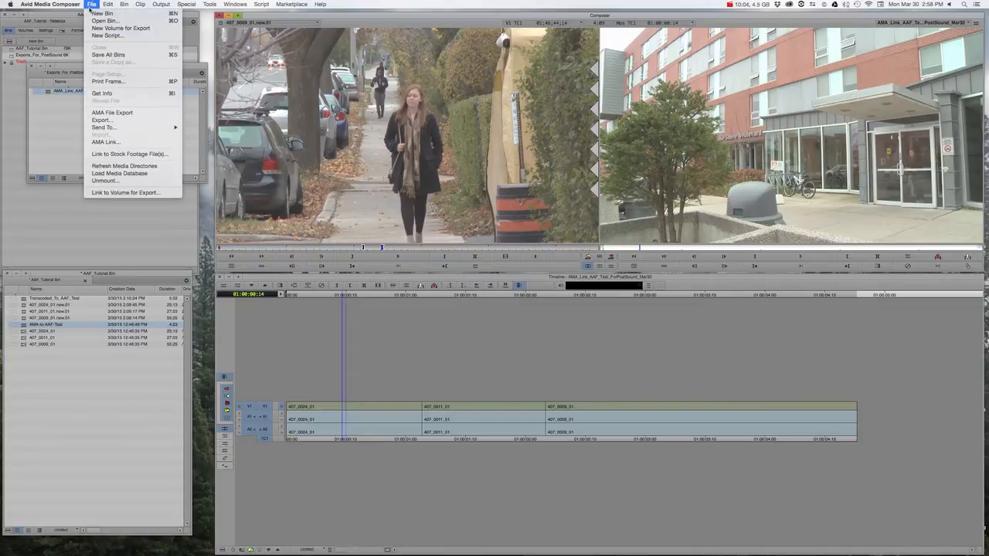
pyautogui.click(106, 120)
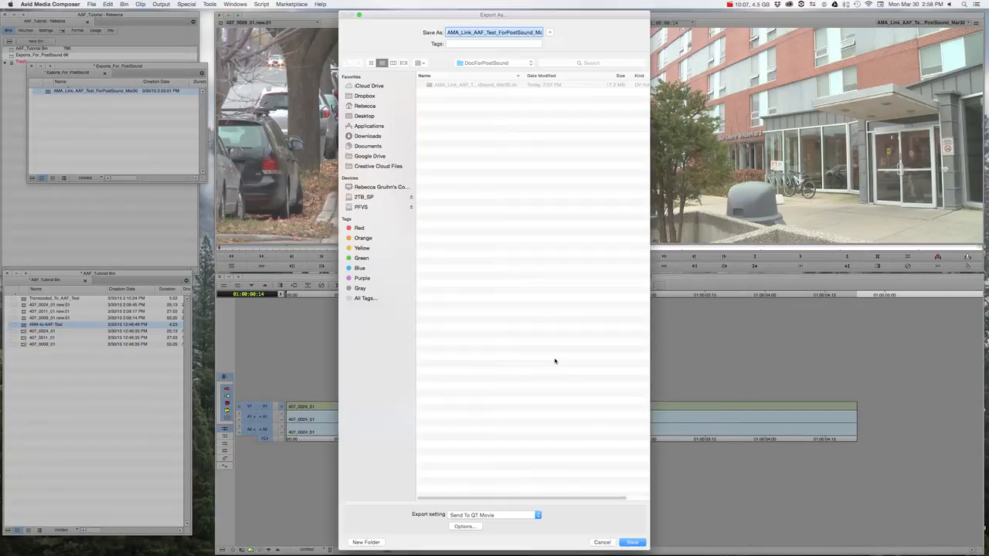
pyautogui.click(502, 515)
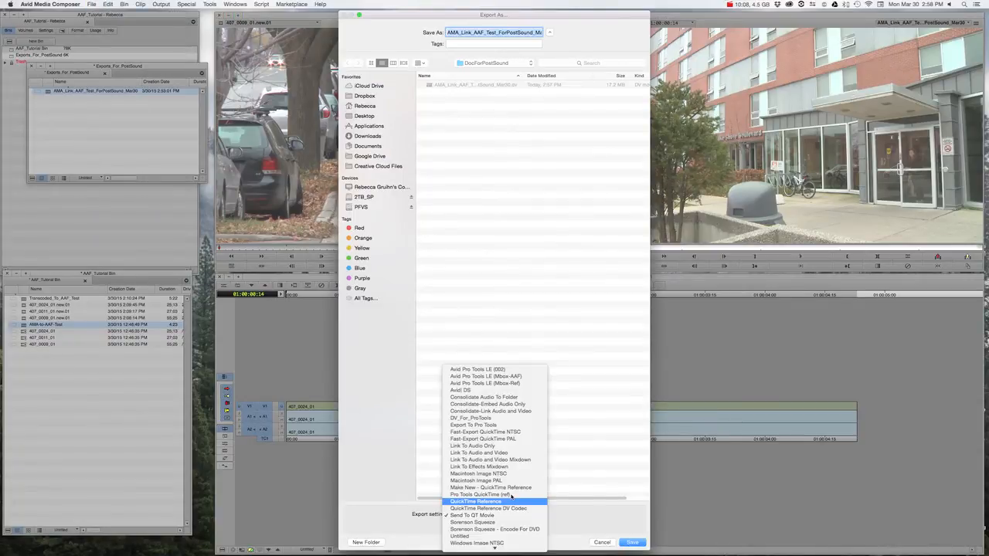
pyautogui.click(509, 377)
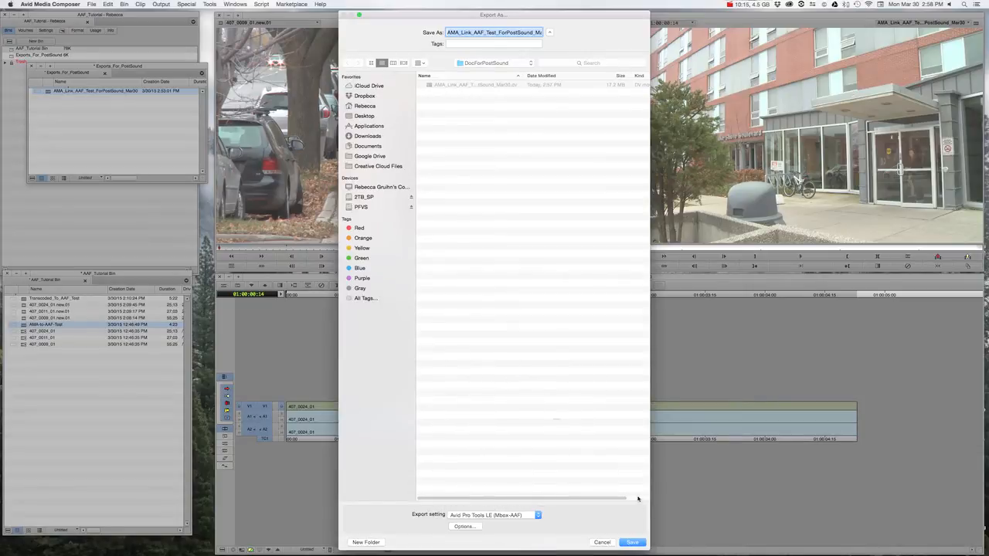
pyautogui.click(465, 527)
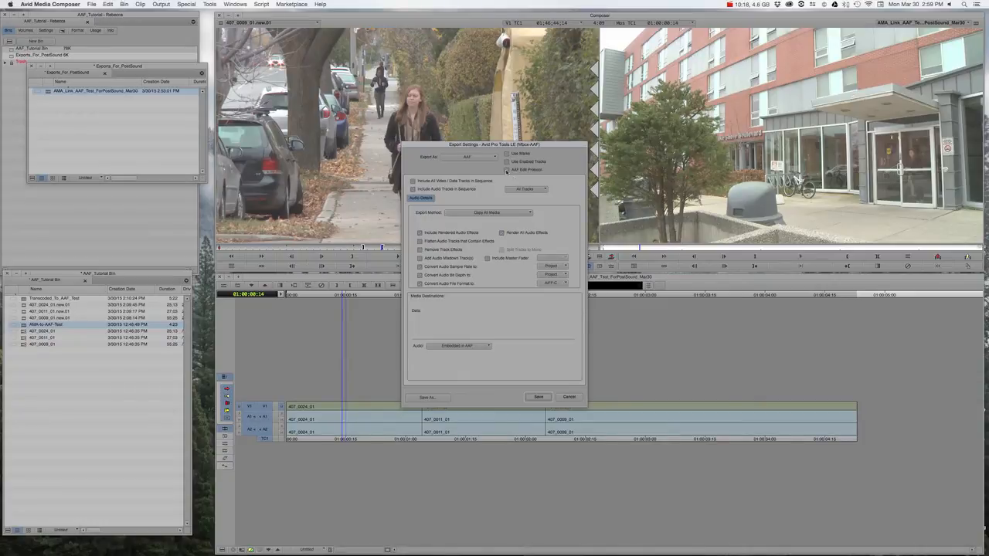
# Include the sequence's audio tracks in the AAF export, with All Tracks chosen
pyautogui.click(507, 170)
pyautogui.click(507, 170)
pyautogui.click(412, 189)
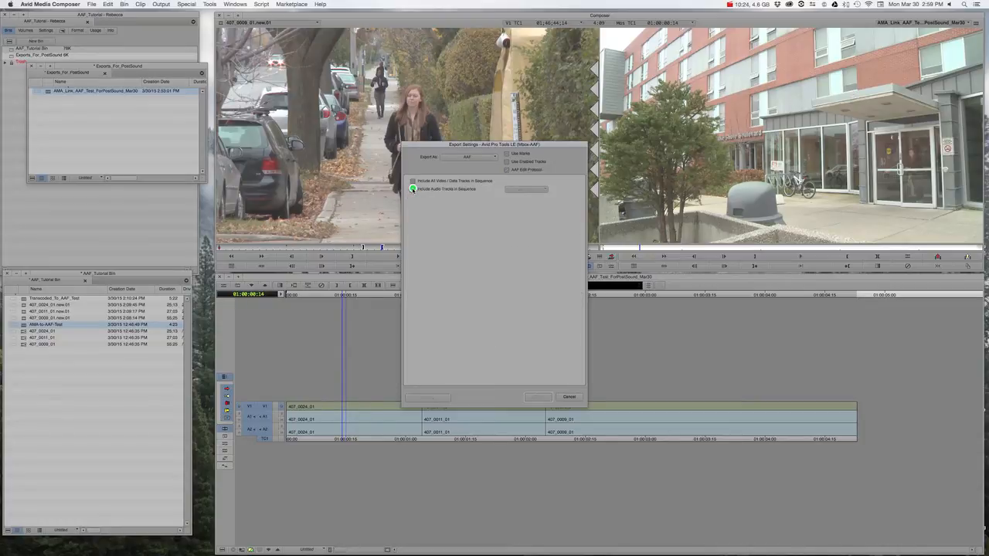
pyautogui.click(413, 189)
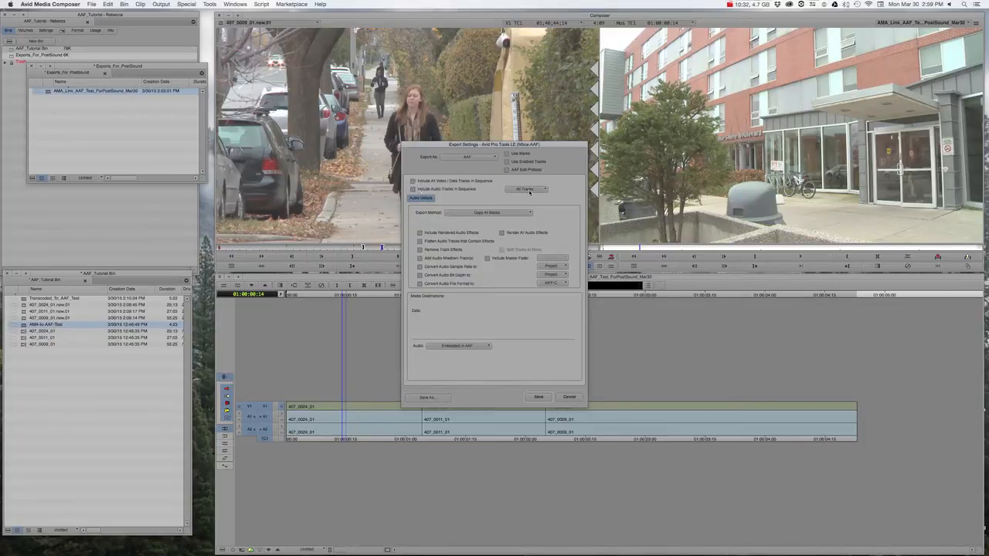
pyautogui.click(530, 191)
pyautogui.click(524, 196)
# Set the audio export method to Consolidate Media and enter the handle length in frames
pyautogui.click(495, 216)
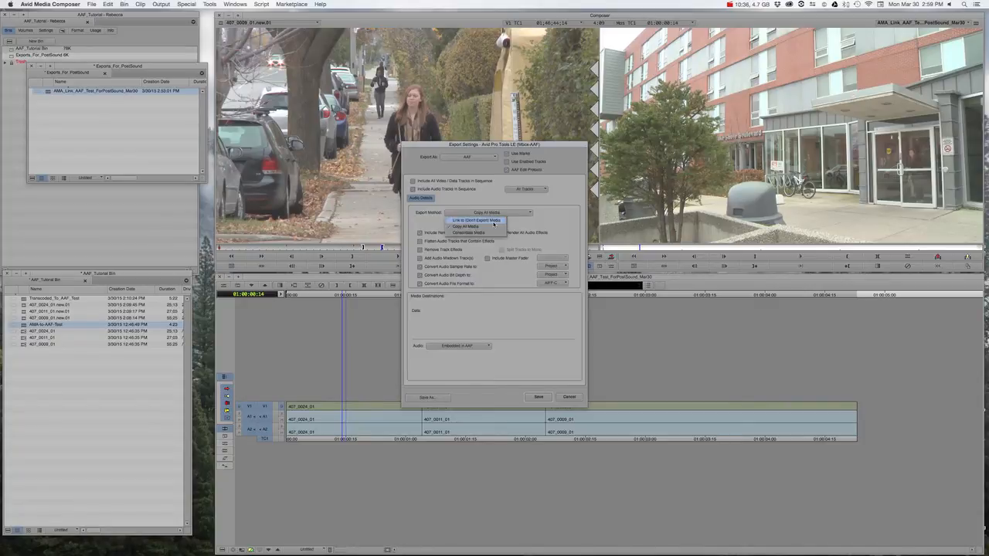
pyautogui.click(491, 224)
pyautogui.doubleClick(485, 222)
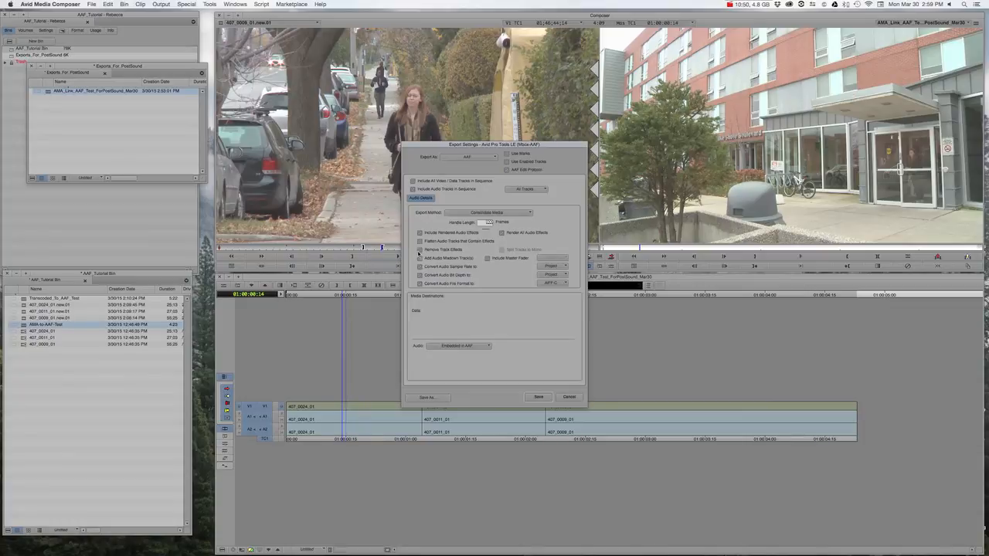
pyautogui.click(420, 249)
pyautogui.click(419, 250)
# Choose AIFF-C as the format for converting the audio files
pyautogui.click(552, 284)
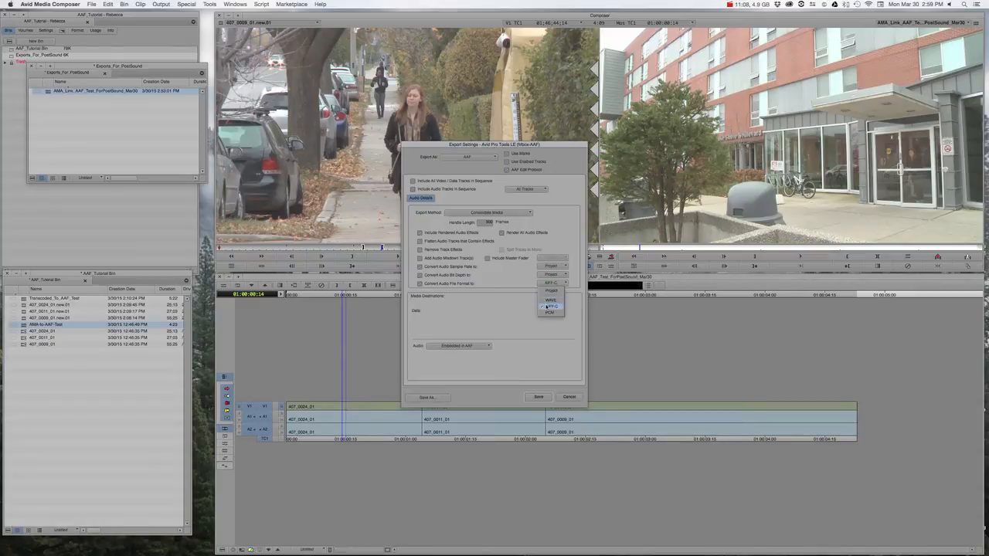
pyautogui.click(548, 305)
pyautogui.click(554, 283)
pyautogui.click(540, 309)
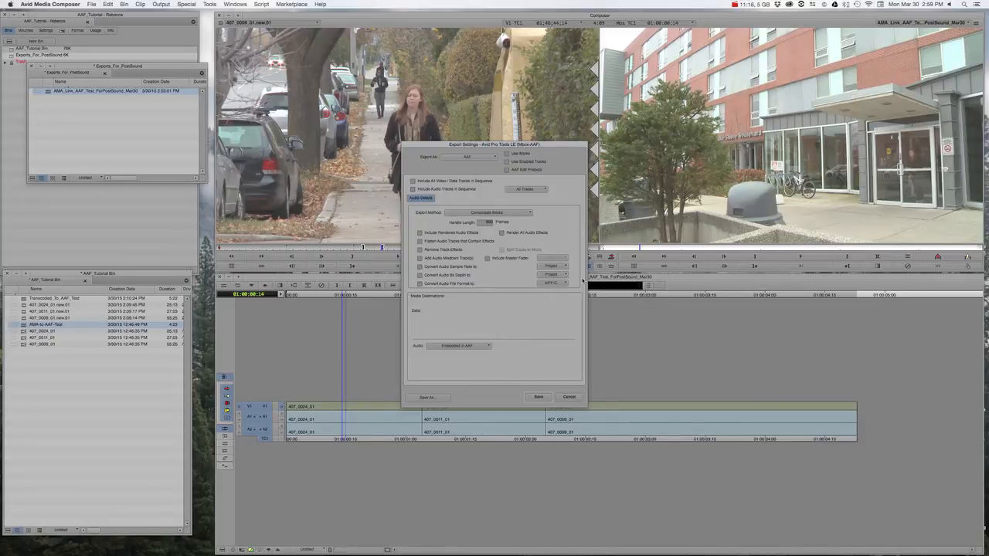
# Choose Embedded in AAF as the audio media destination and save the export settings
pyautogui.click(479, 347)
pyautogui.click(458, 367)
pyautogui.click(480, 349)
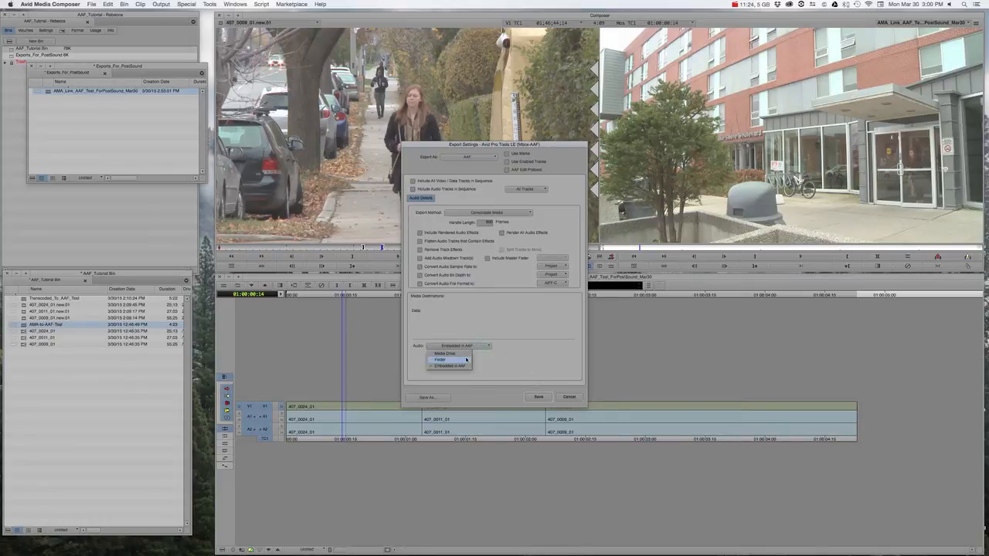
pyautogui.click(461, 366)
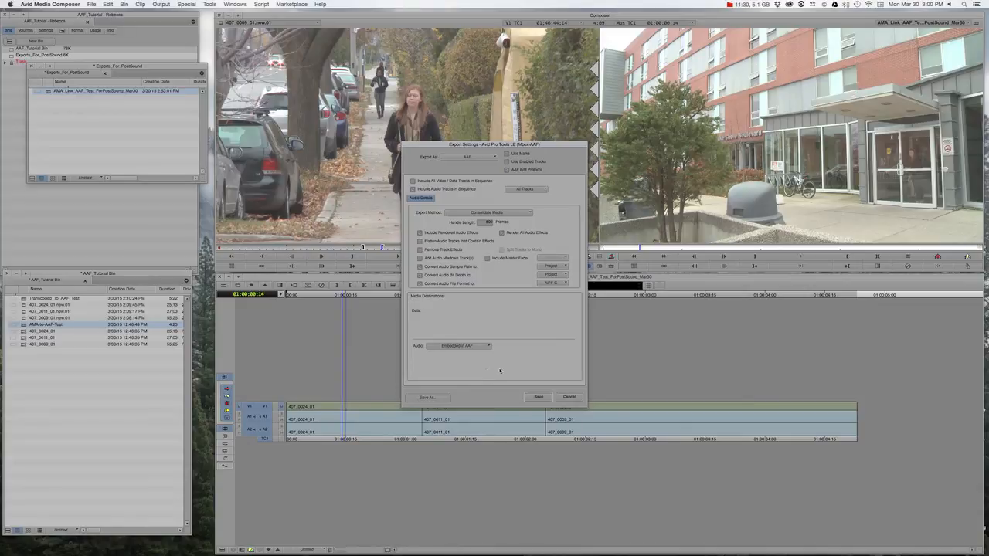
pyautogui.click(536, 397)
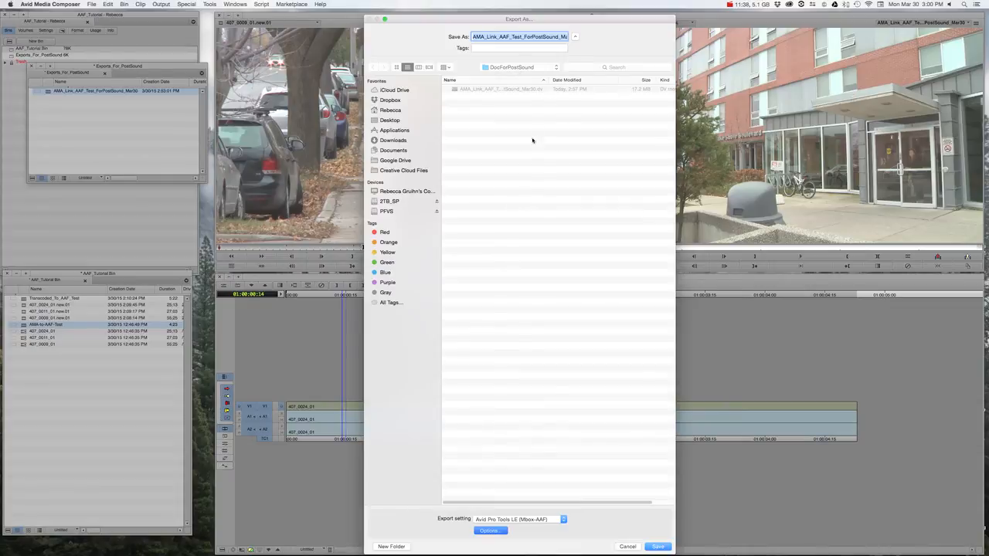
# Export the sequence as an AAF into the DocForPostSound folder and enlarge the Exports_For_PostSound bin window
pyautogui.click(657, 545)
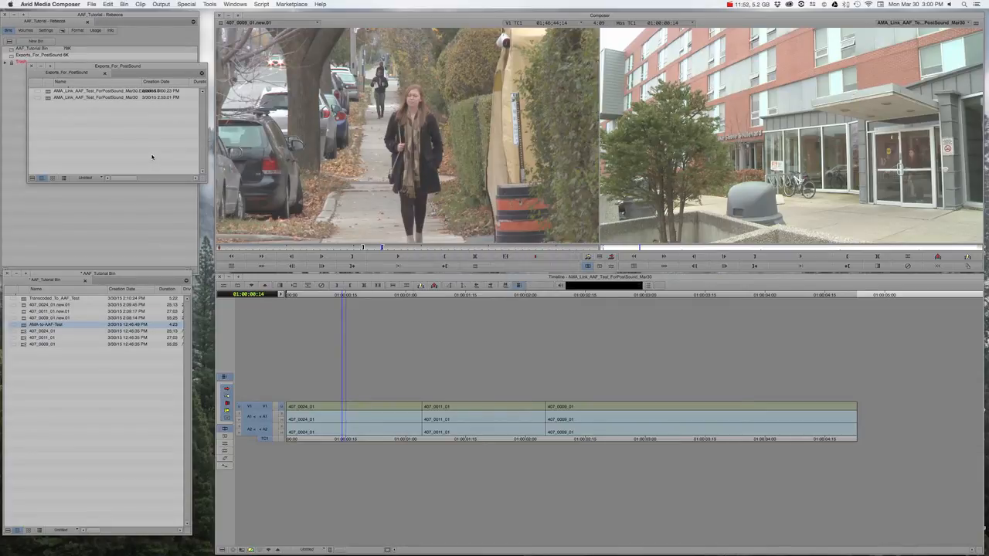
pyautogui.moveTo(203, 180); pyautogui.dragTo(198, 224)
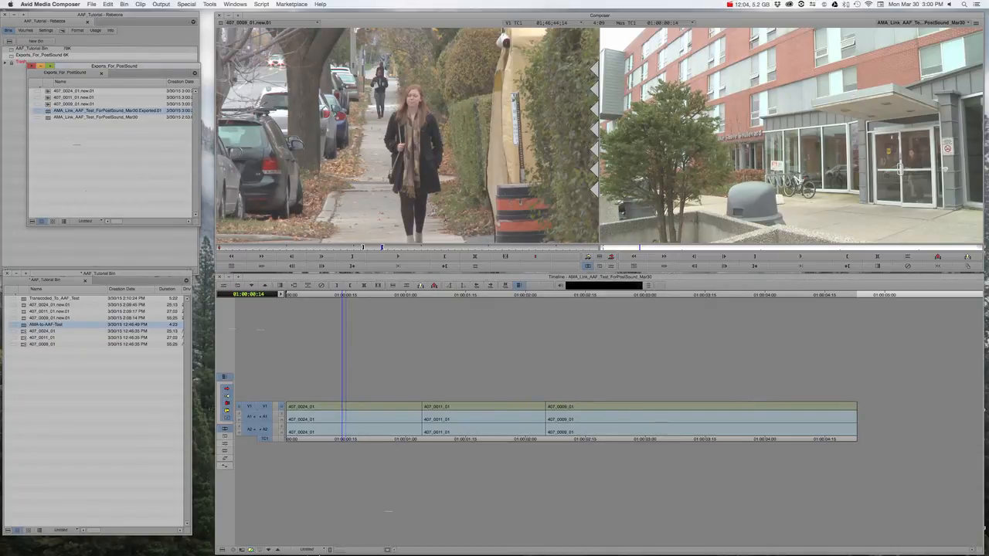
# Switch to Finder and open the DocForPostSound folder on the 2TB_SP drive
pyautogui.moveTo(294, 541)
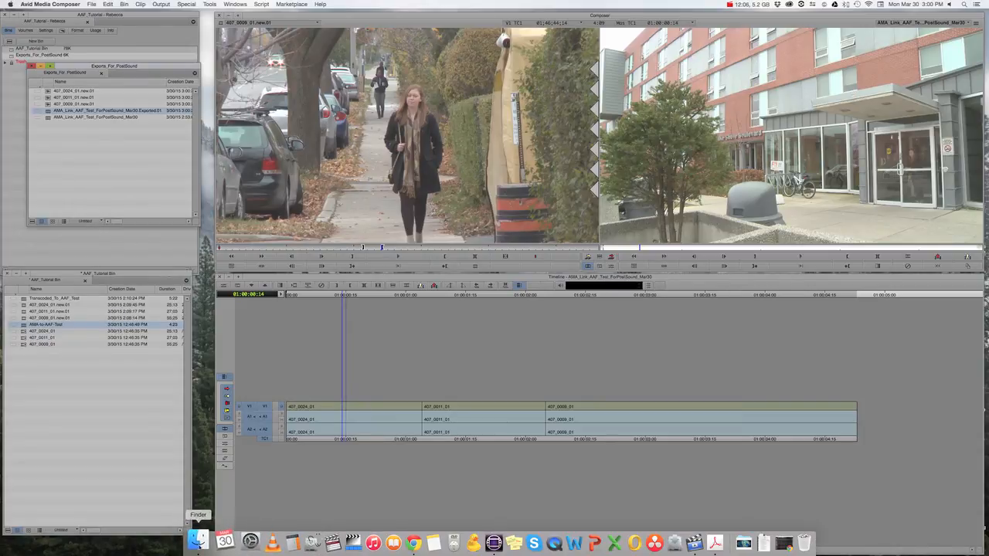
pyautogui.click(197, 541)
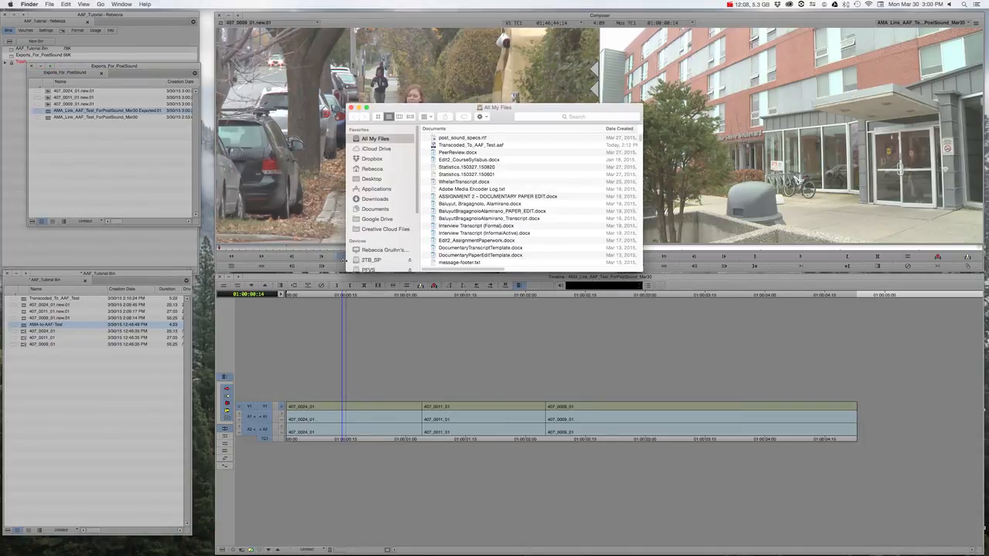
pyautogui.click(356, 260)
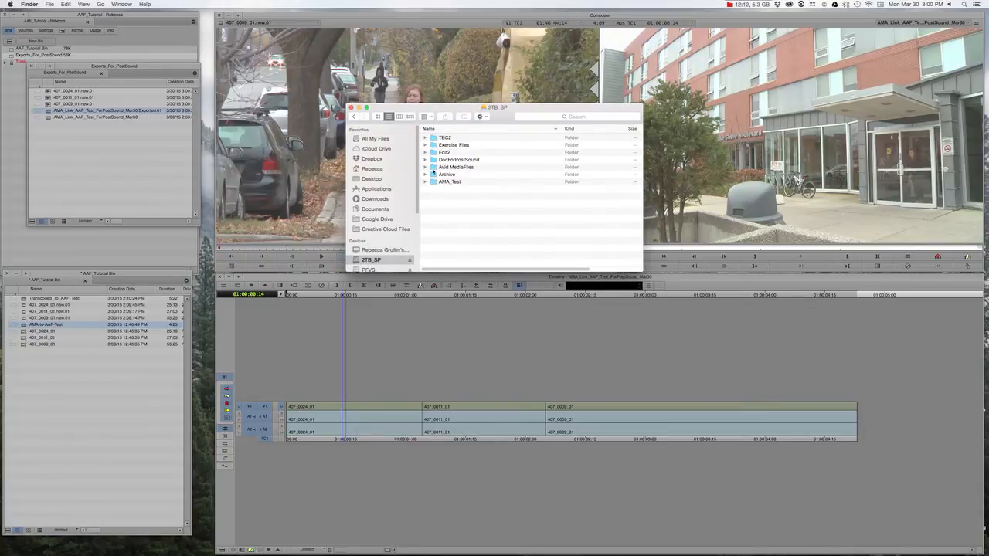
pyautogui.doubleClick(433, 160)
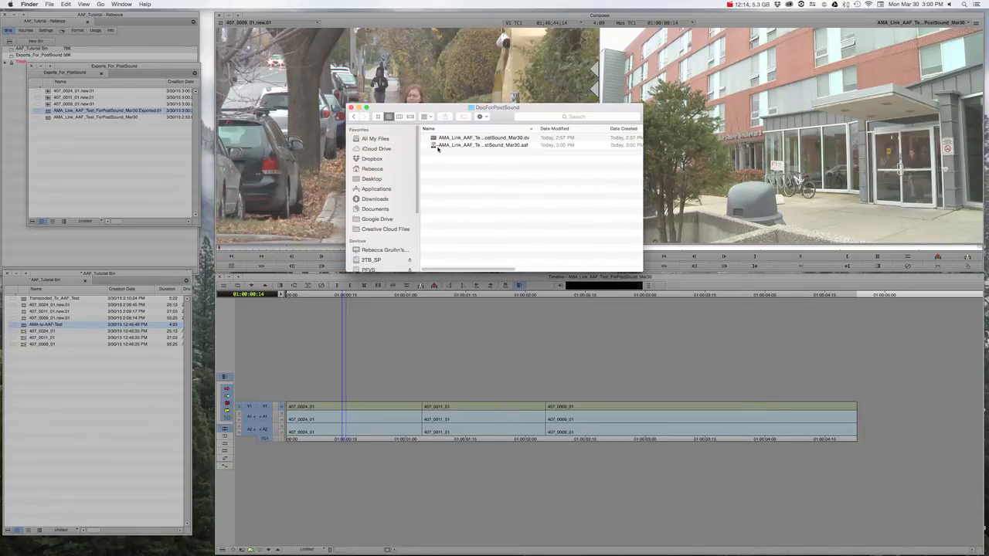
# Check the exported AAF and DV files in the folder, close it and return to the Exports_For_PostSound bin in Media Composer
pyautogui.click(433, 145)
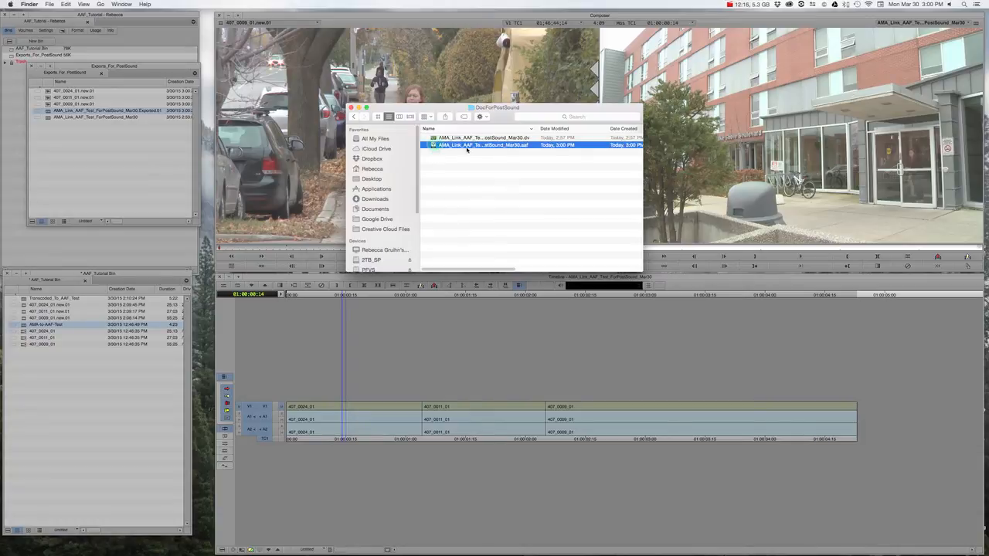
pyautogui.click(534, 129)
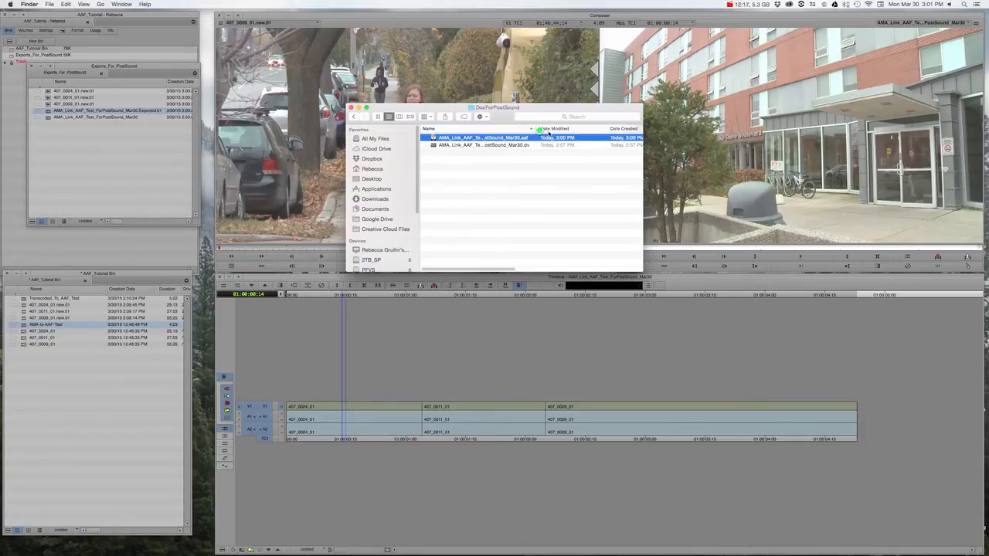
pyautogui.click(432, 145)
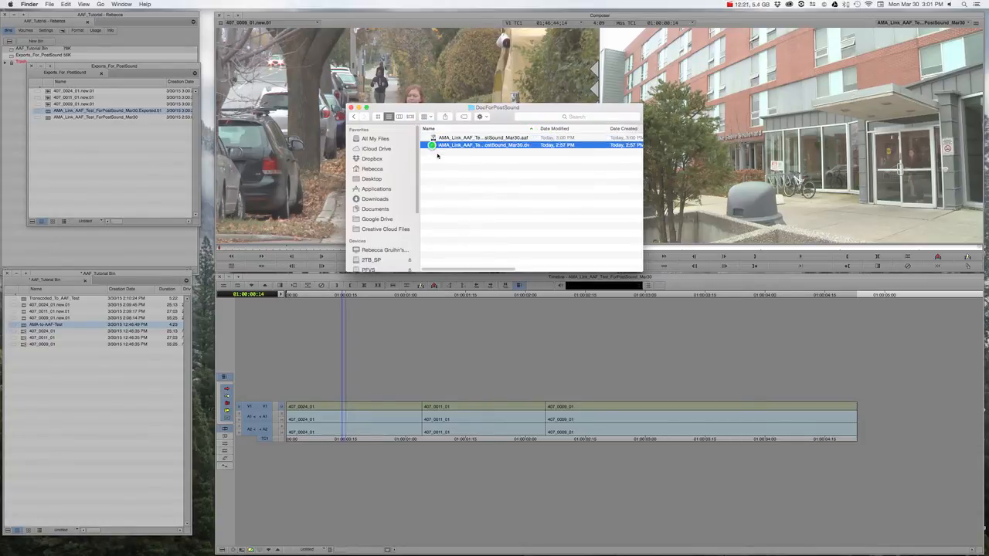
pyautogui.click(439, 138)
pyautogui.click(436, 158)
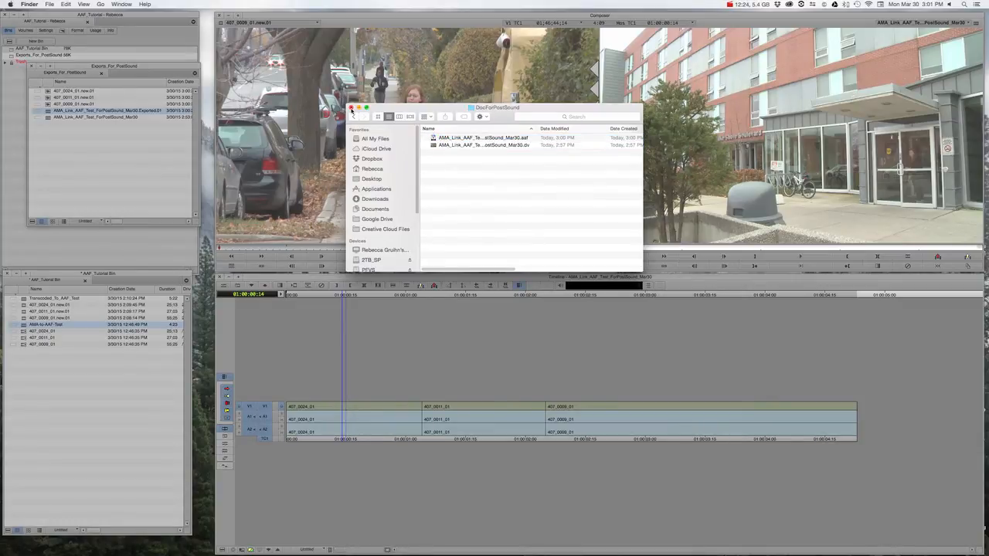
pyautogui.click(351, 109)
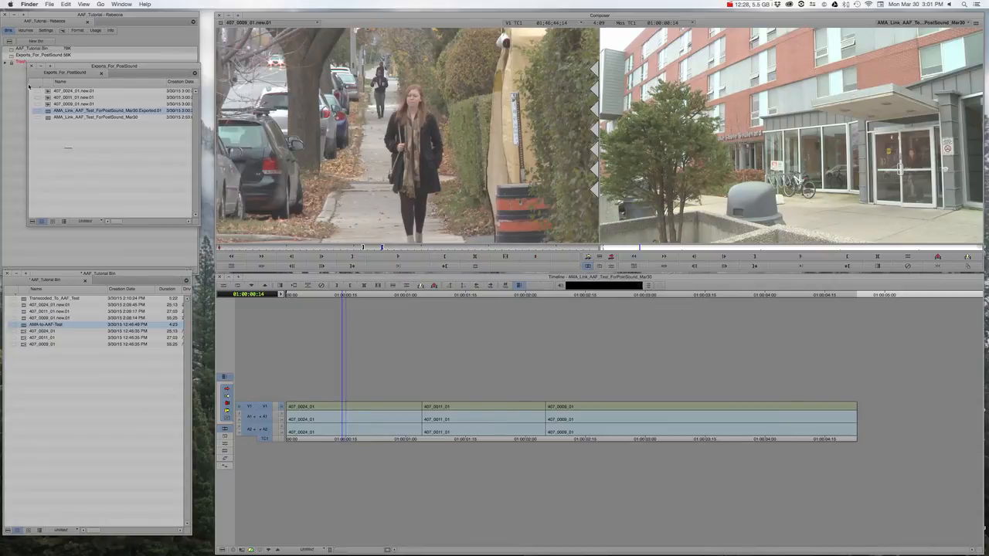
pyautogui.click(62, 134)
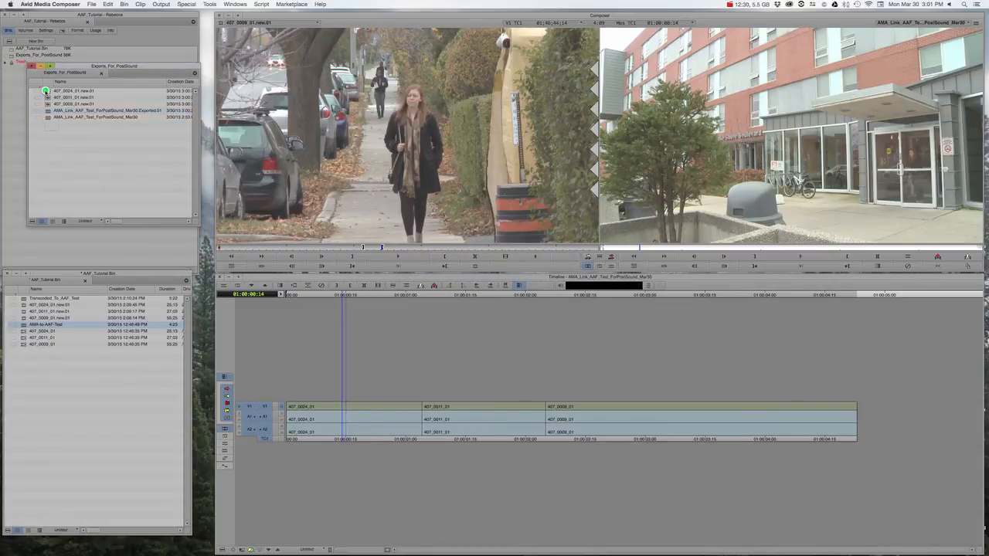
# Delete all sequences and master clips in the Exports_For_PostSound bin together with their associated media files
pyautogui.moveTo(45, 90); pyautogui.dragTo(44, 124)
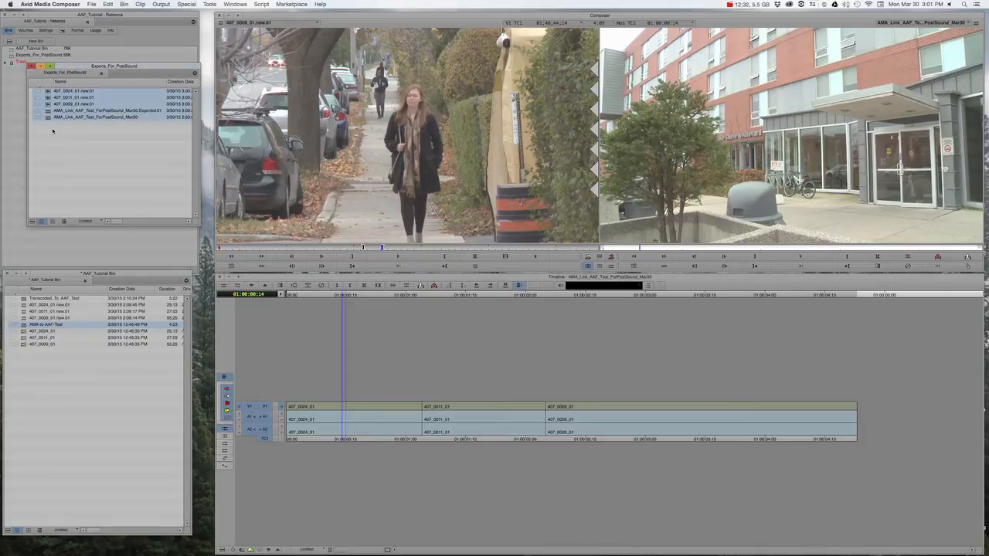
pyautogui.press('Delete')
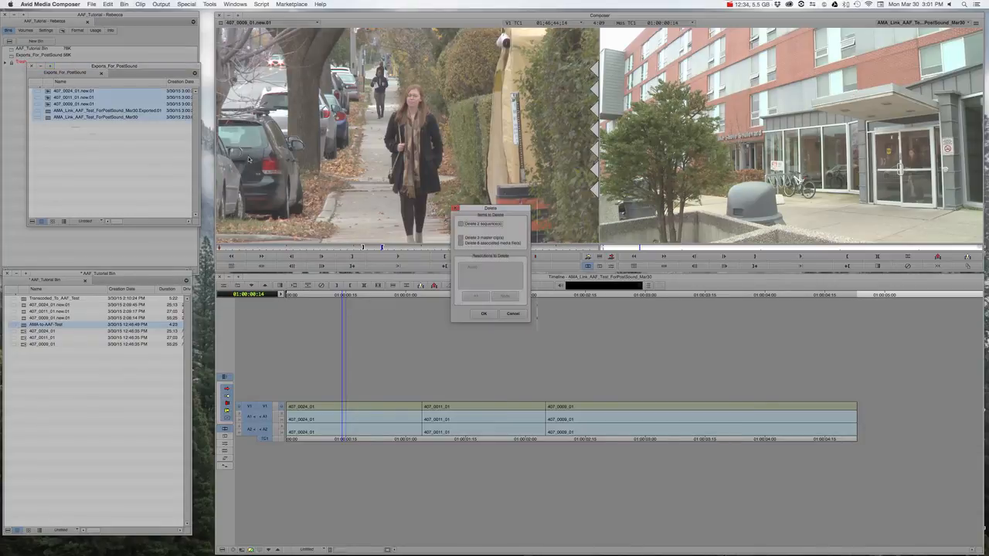
pyautogui.click(461, 243)
pyautogui.click(483, 313)
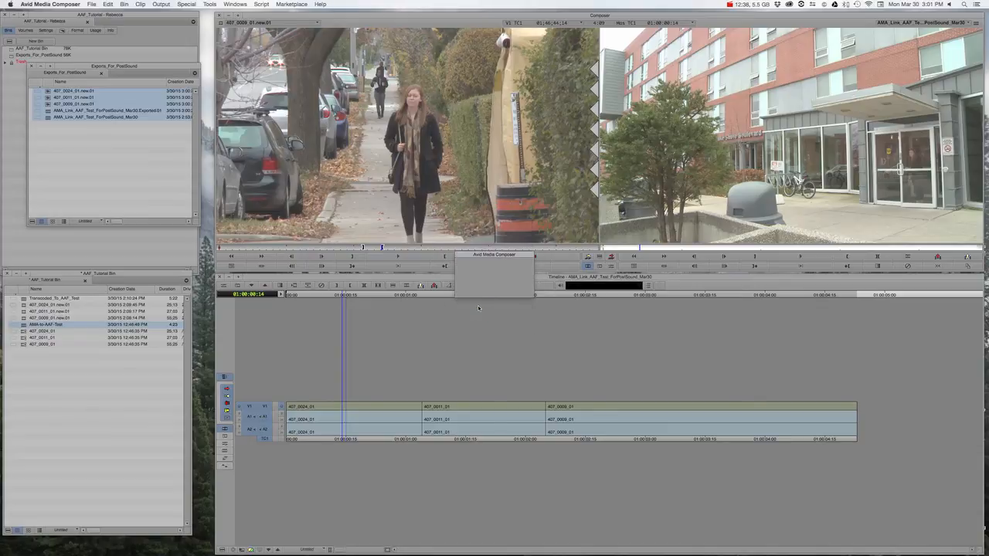
pyautogui.click(479, 286)
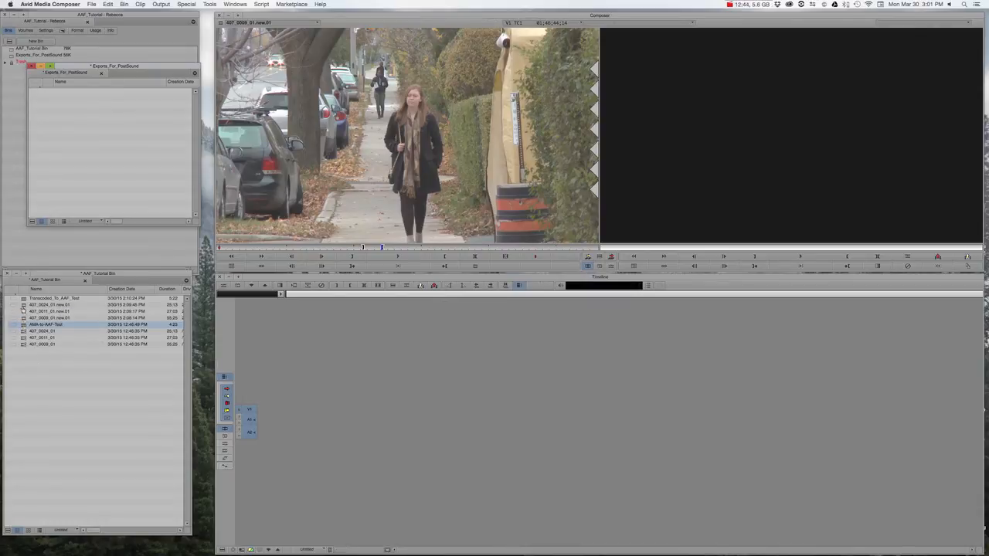
# Load the Transcoded_To_AAF_Test sequence and place a duplicate of it in the Exports_For_PostSound bin
pyautogui.click(21, 298)
pyautogui.doubleClick(22, 299)
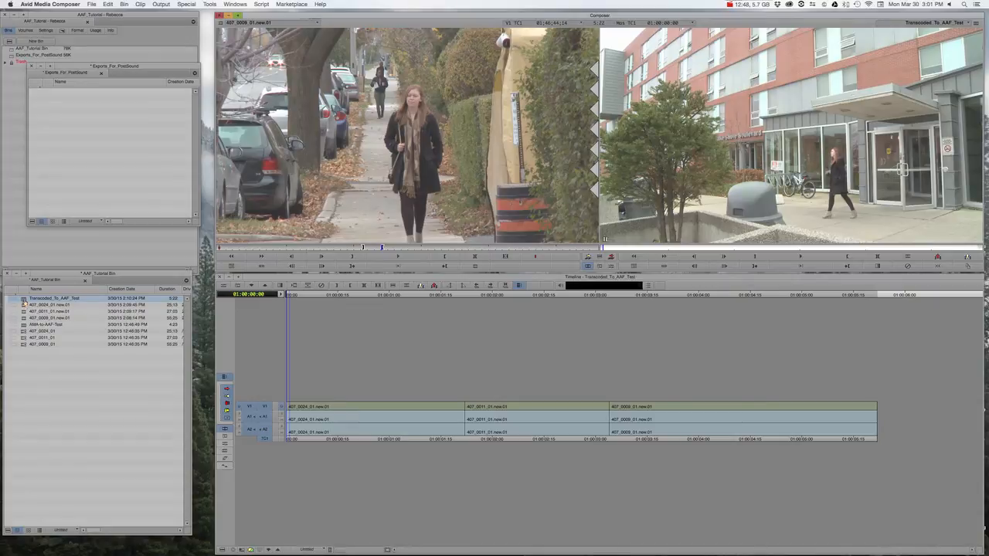
pyautogui.click(23, 299)
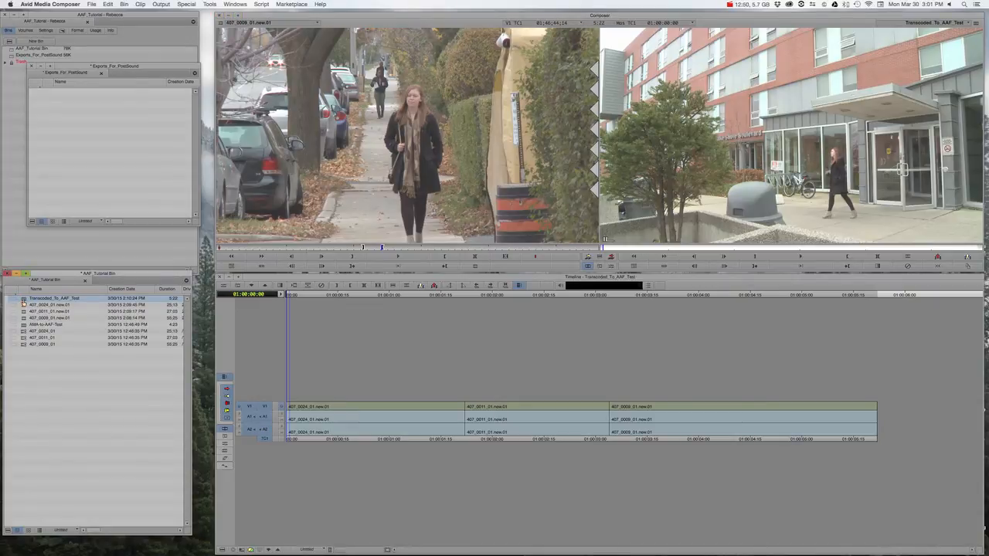
pyautogui.moveTo(23, 299); pyautogui.dragTo(102, 169)
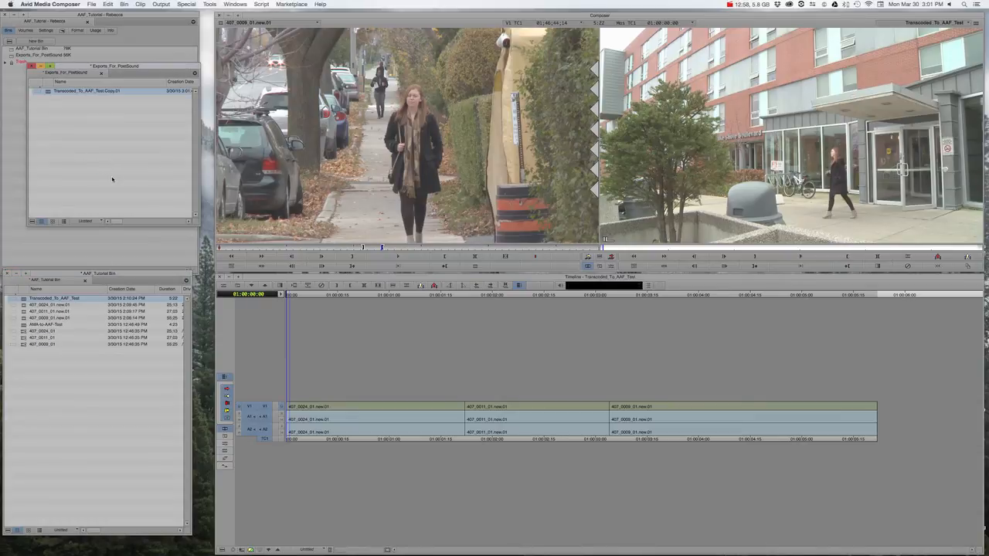
# Rename the duplicated sequence Transcoded_To_AAF_Test_ForPostSound and load it into the timeline
pyautogui.click(82, 91)
pyautogui.press('Right')
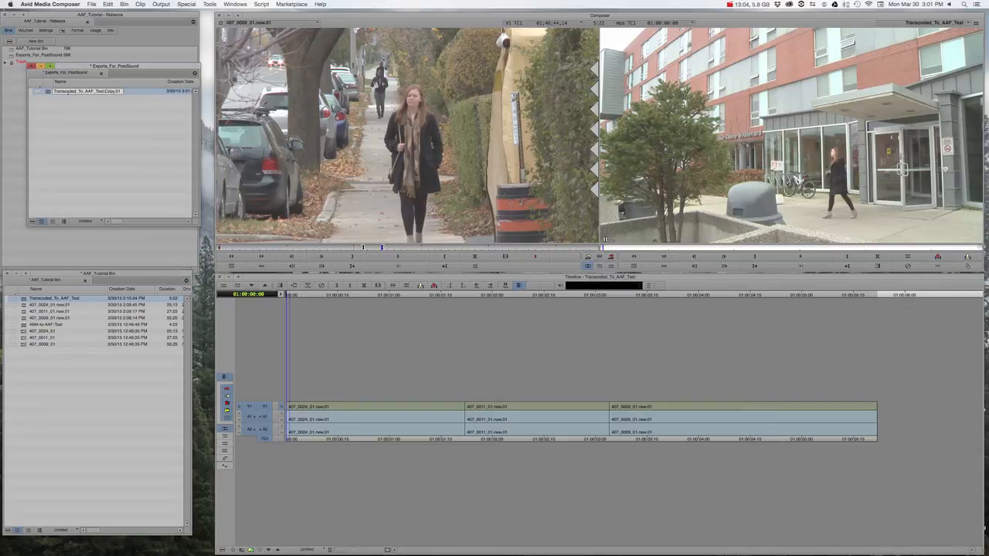
pyautogui.write('ForPostSound')
pyautogui.press('Return')
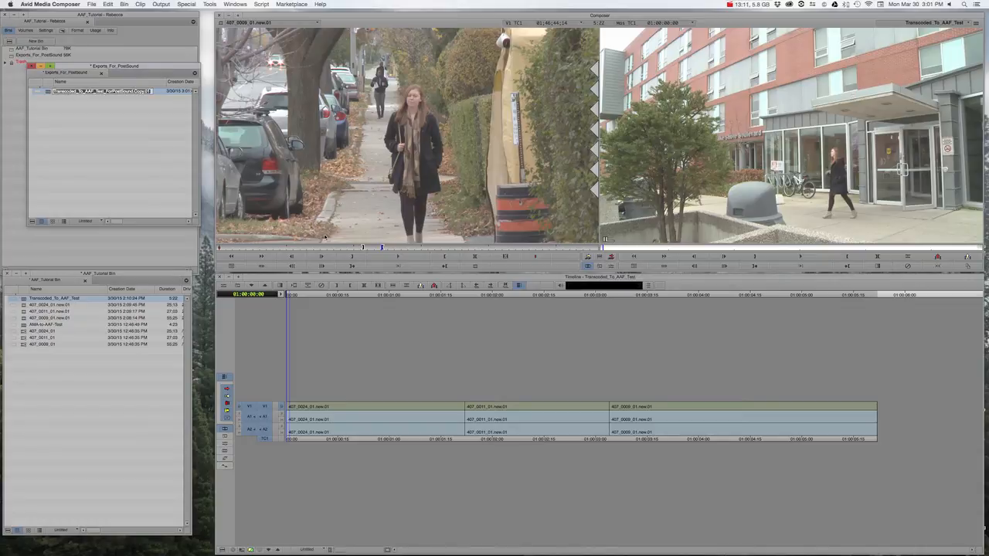
pyautogui.press('Right')
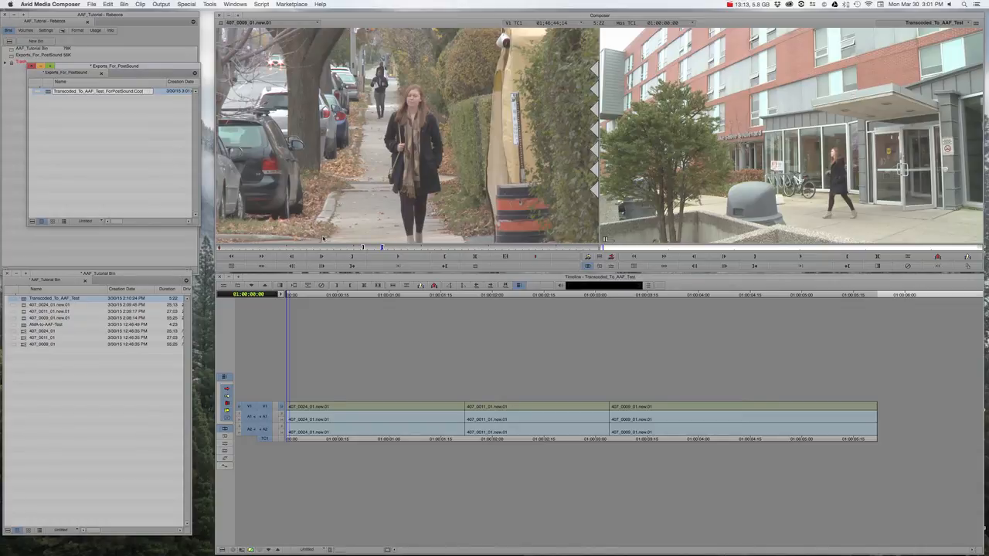
pyautogui.click(124, 153)
pyautogui.click(45, 92)
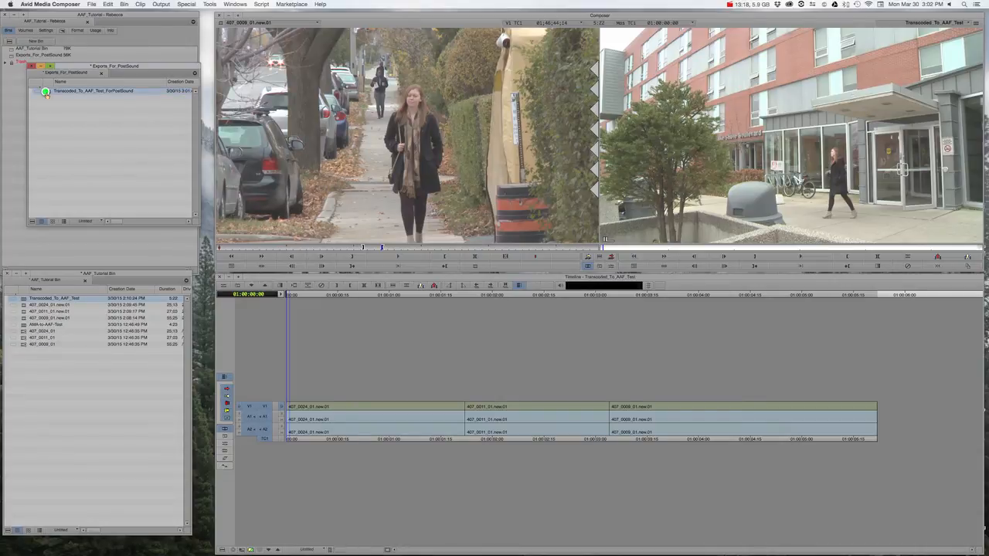
pyautogui.doubleClick(46, 92)
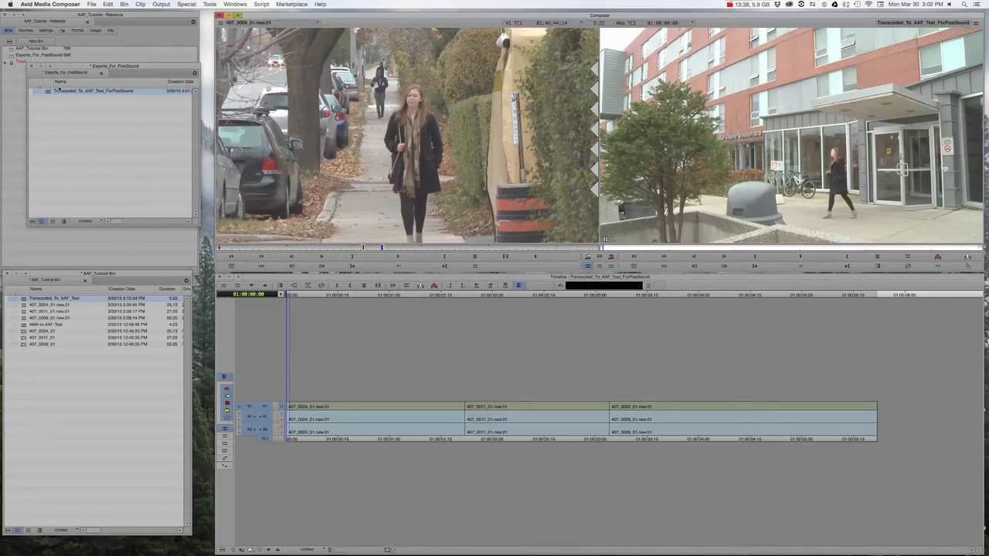
# Start exporting Transcoded_To_AAF_Test_ForPostSound with the Avid Pro Tools LE (Mbox-AAF) setting and open its export options
pyautogui.click(53, 113)
pyautogui.click(47, 92)
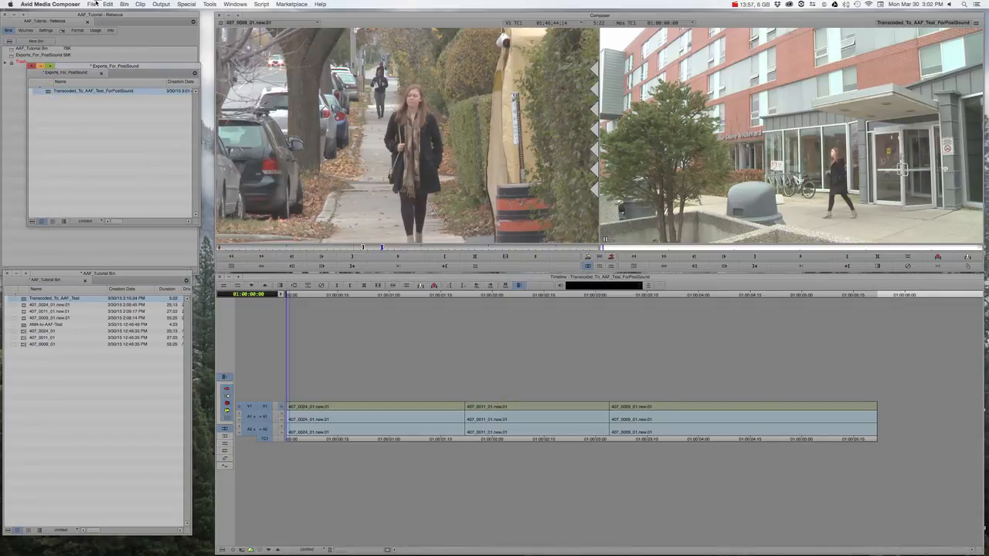
pyautogui.click(309, 377)
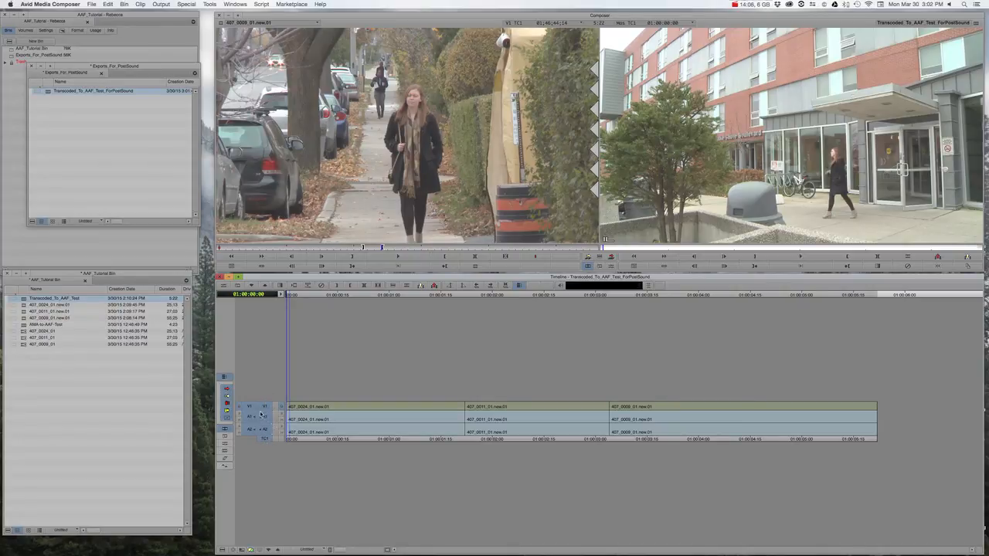
pyautogui.click(48, 94)
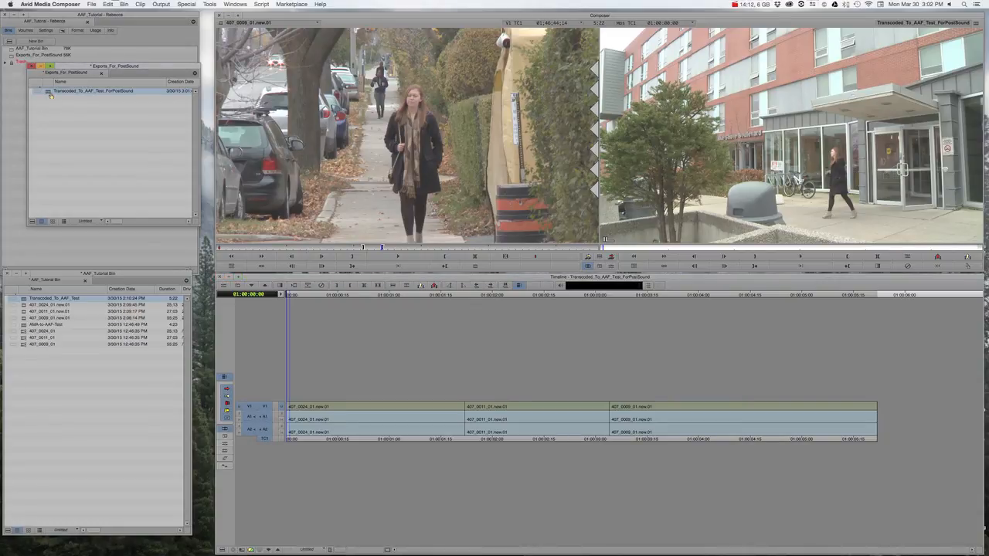
pyautogui.click(91, 4)
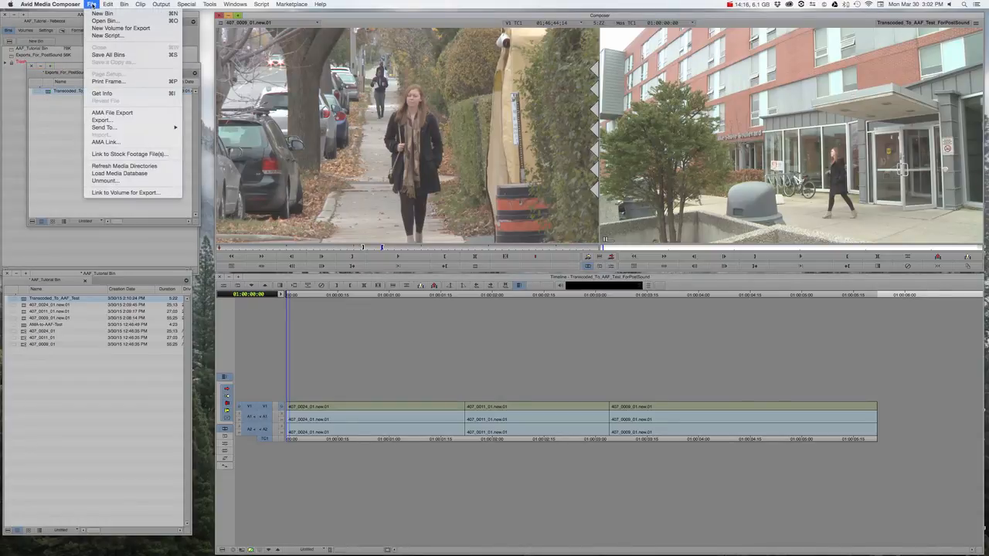
pyautogui.click(112, 119)
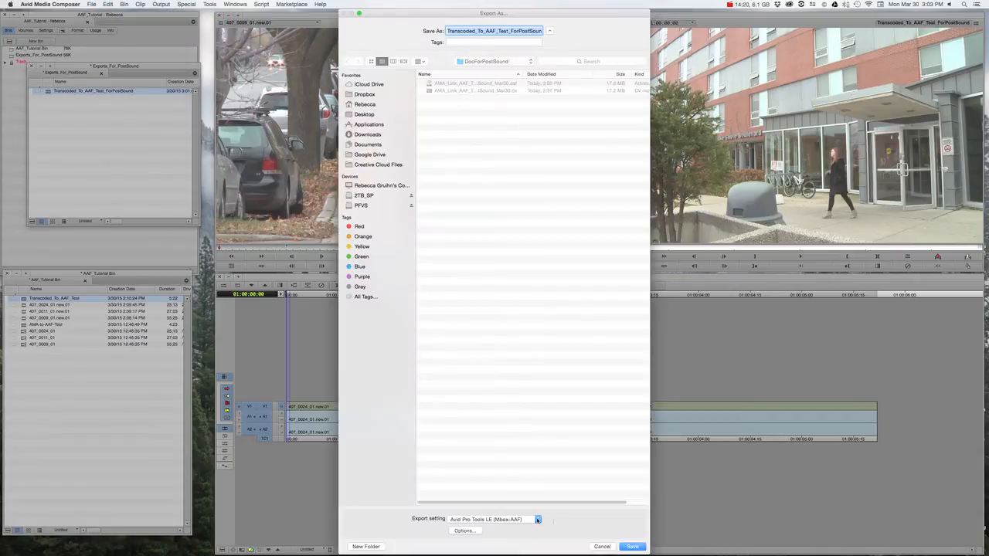
pyautogui.click(539, 521)
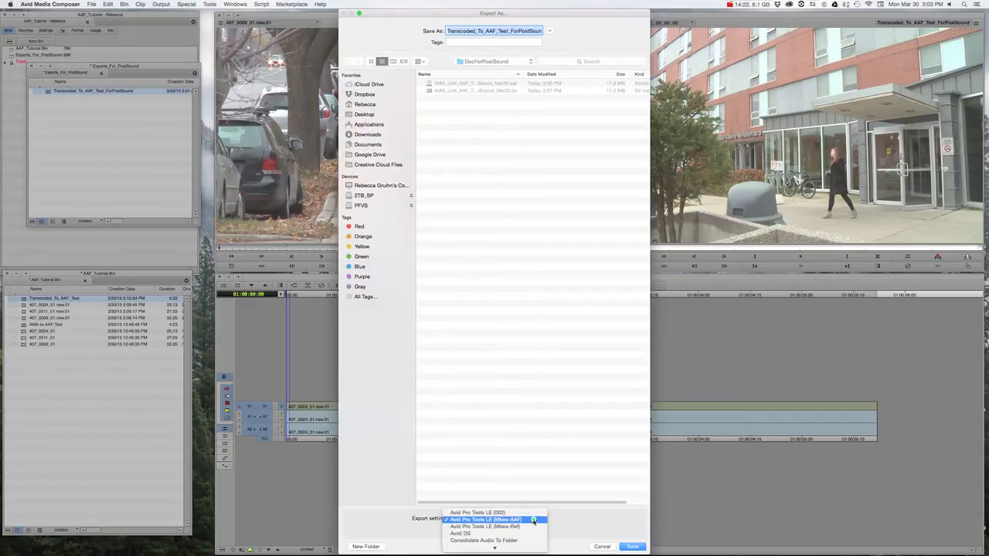
pyautogui.click(533, 521)
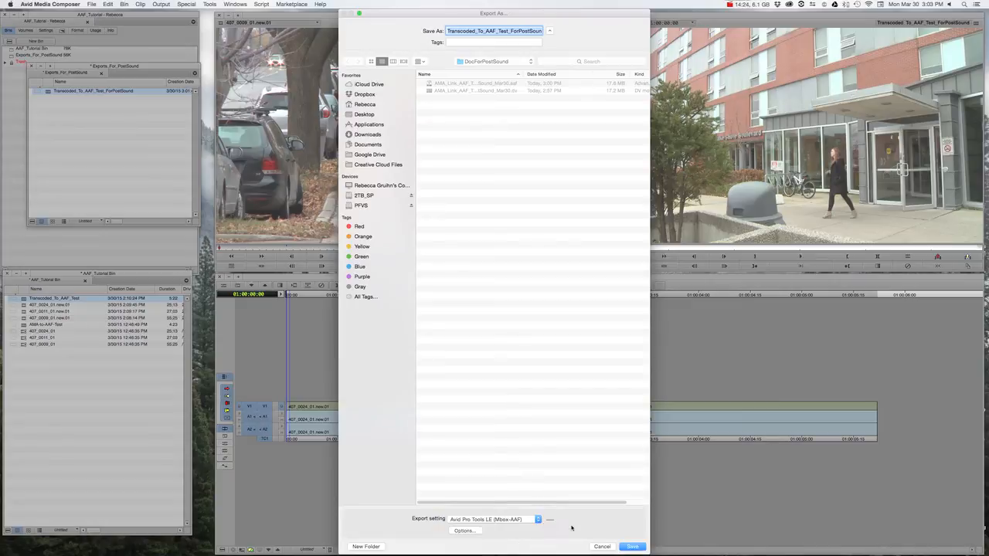
pyautogui.click(477, 531)
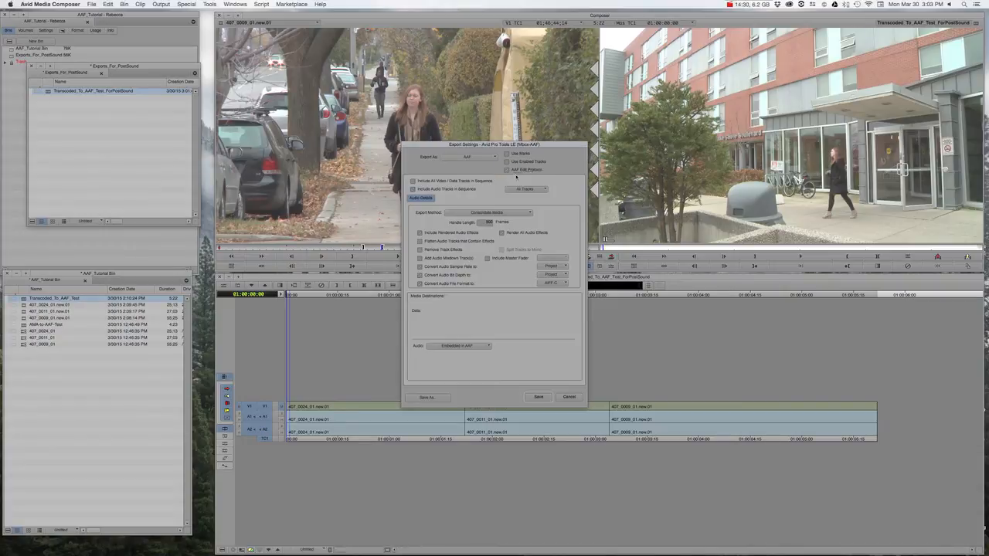
# Keep the sequence's audio tracks included in the AAF and set the export method to Copy All Media
pyautogui.click(413, 189)
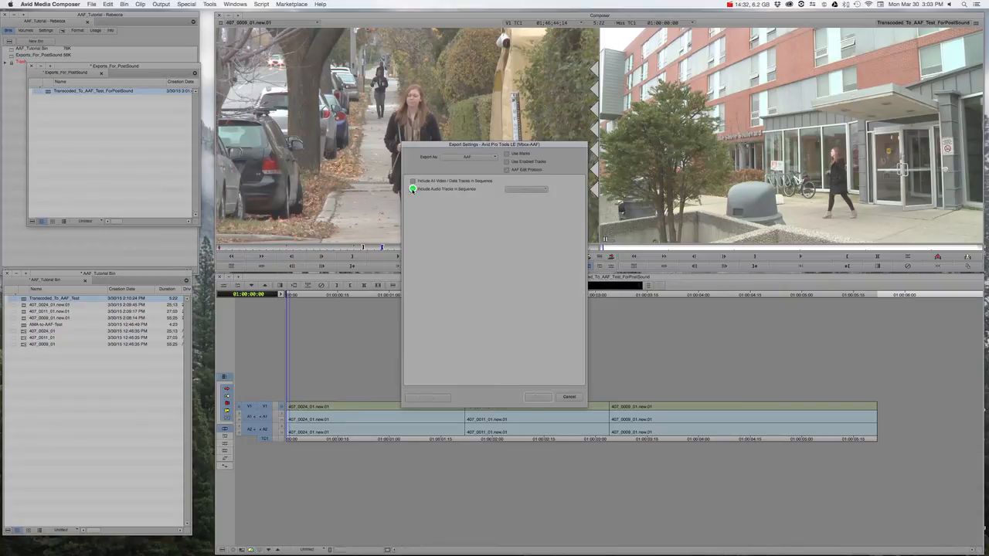
pyautogui.click(413, 189)
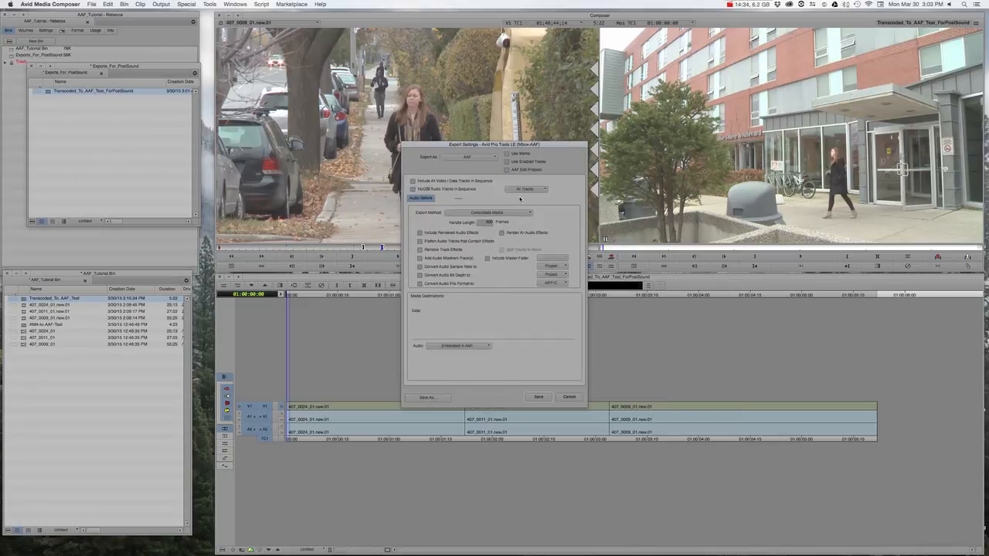
pyautogui.click(485, 214)
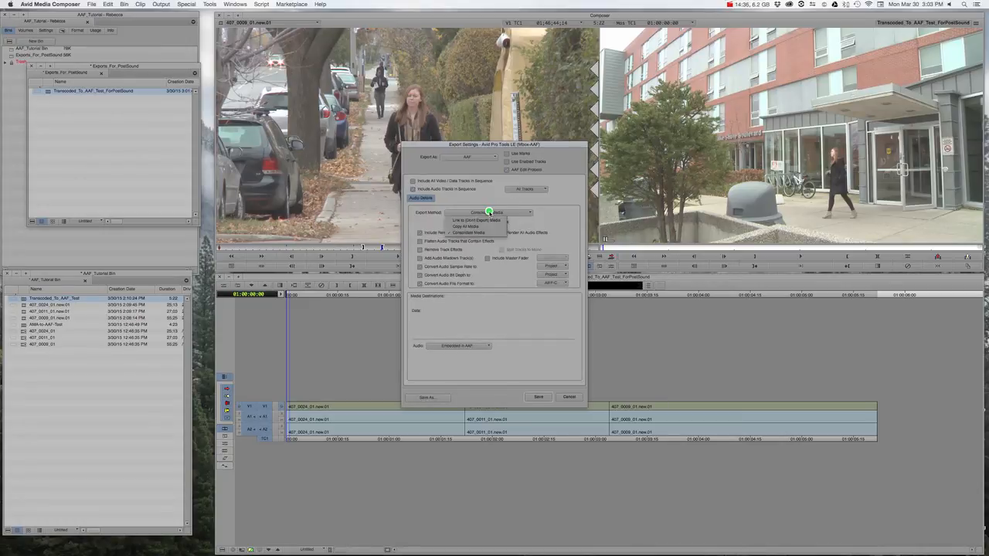
pyautogui.click(482, 227)
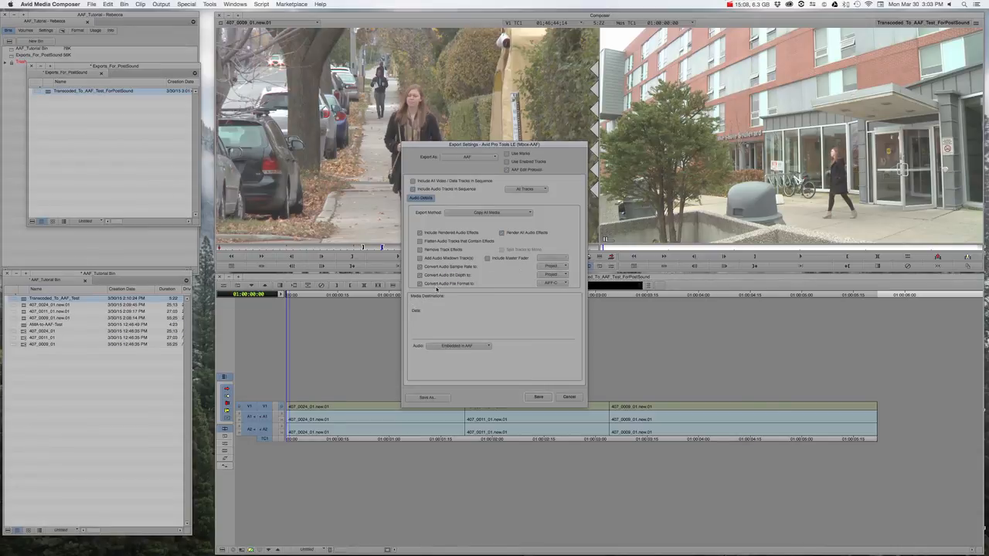
# Choose AIFF-C as the audio file format for the AAF export
pyautogui.click(553, 284)
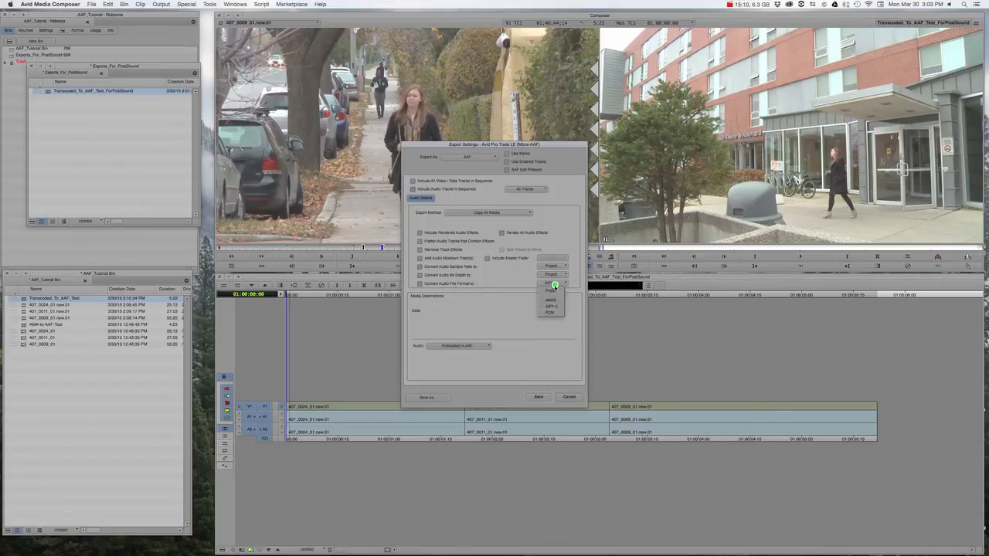
pyautogui.click(553, 306)
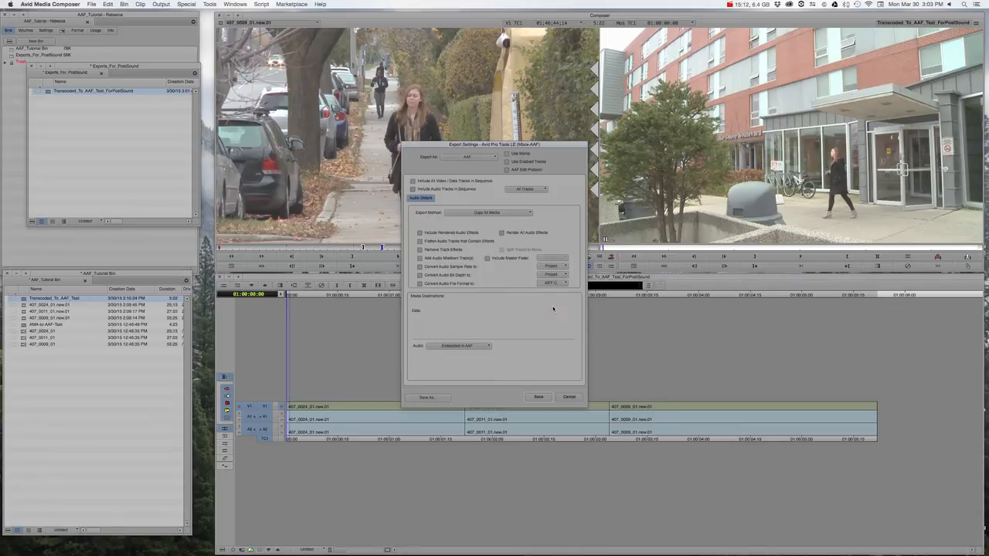
pyautogui.click(553, 284)
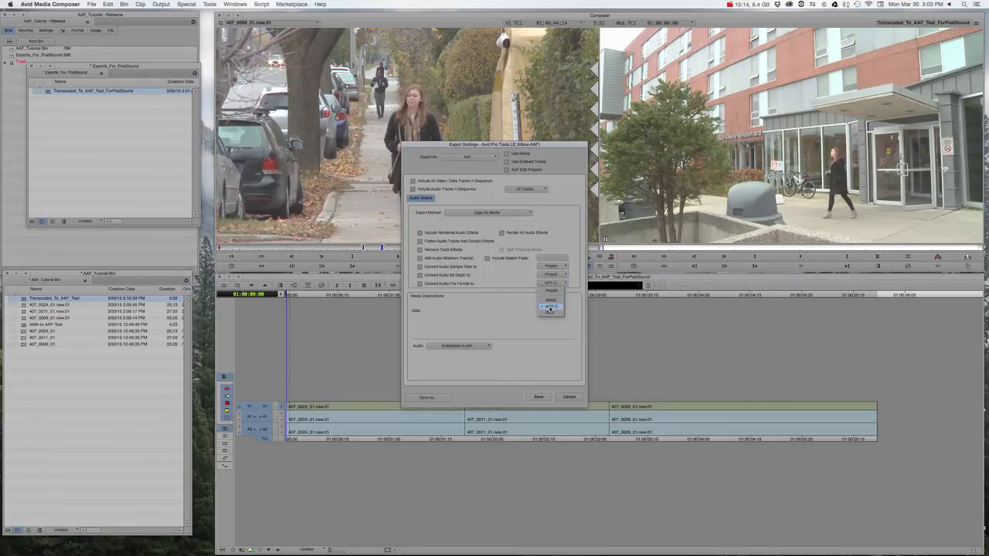
pyautogui.click(550, 308)
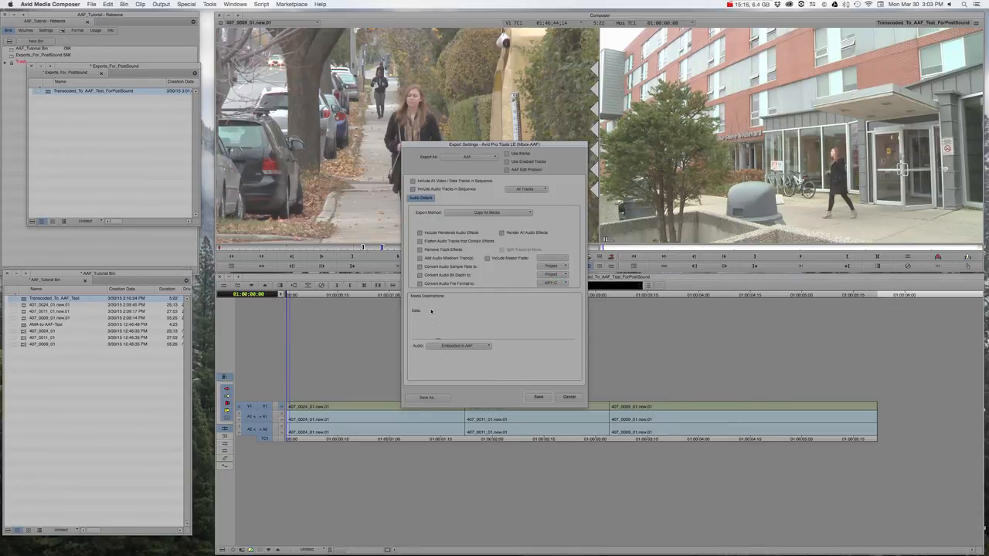
# Choose Embedded in AAF as the audio destination and save the Copy All Media export settings
pyautogui.click(473, 346)
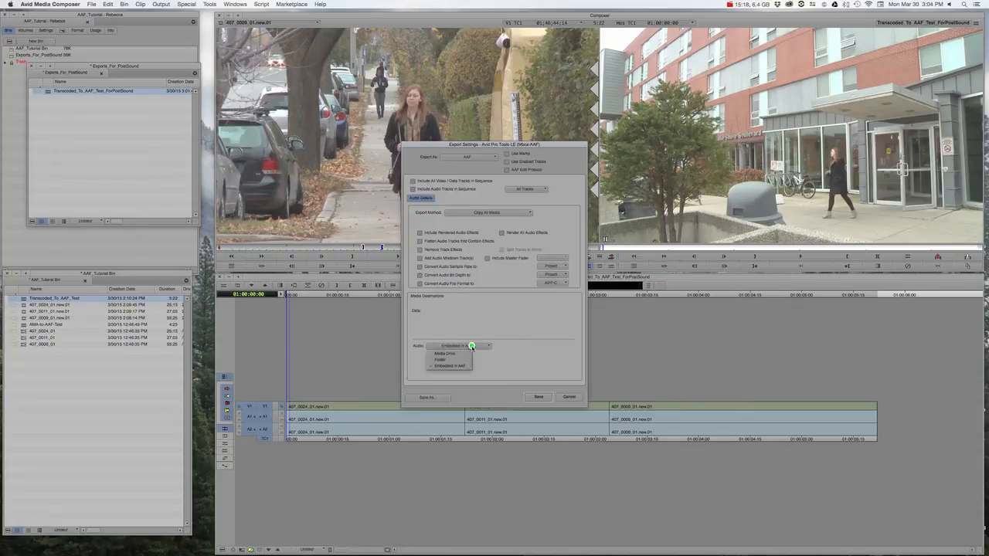
pyautogui.click(456, 366)
pyautogui.click(471, 346)
pyautogui.click(455, 366)
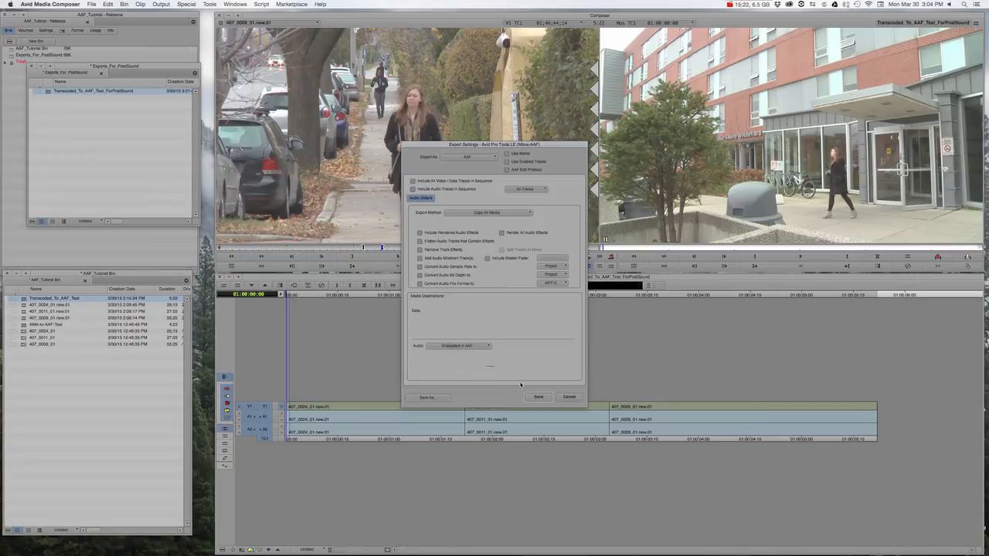
pyautogui.click(540, 397)
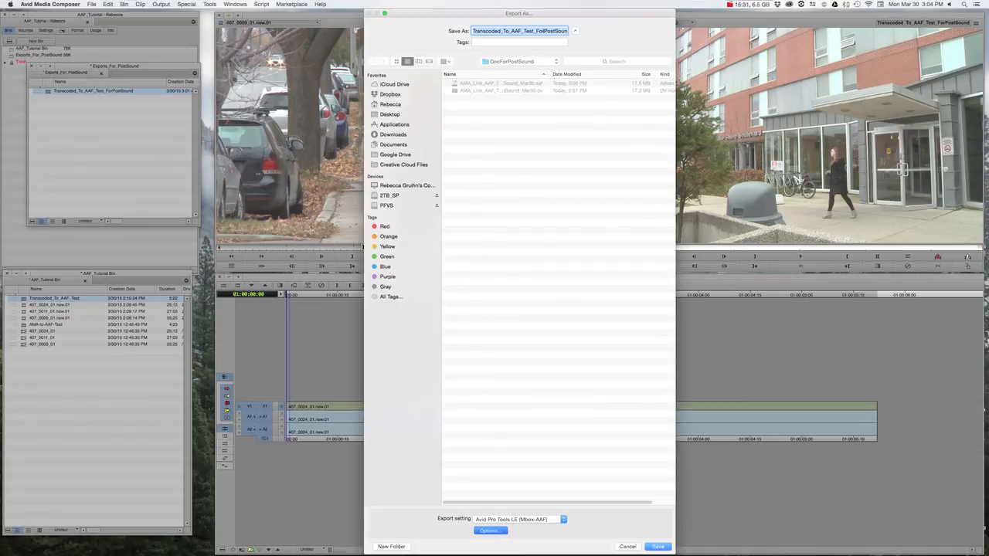
# Export the AAF into the DocForPostSound folder, keeping the file name Transcoded_To_AAF_Test_ForPostSound
pyautogui.click(547, 31)
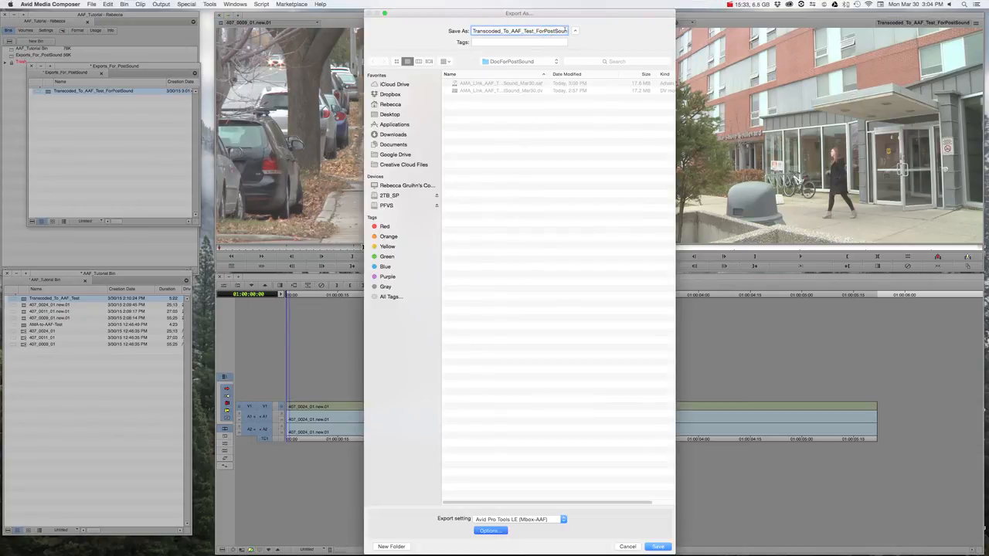
pyautogui.moveTo(568, 31); pyautogui.dragTo(471, 30)
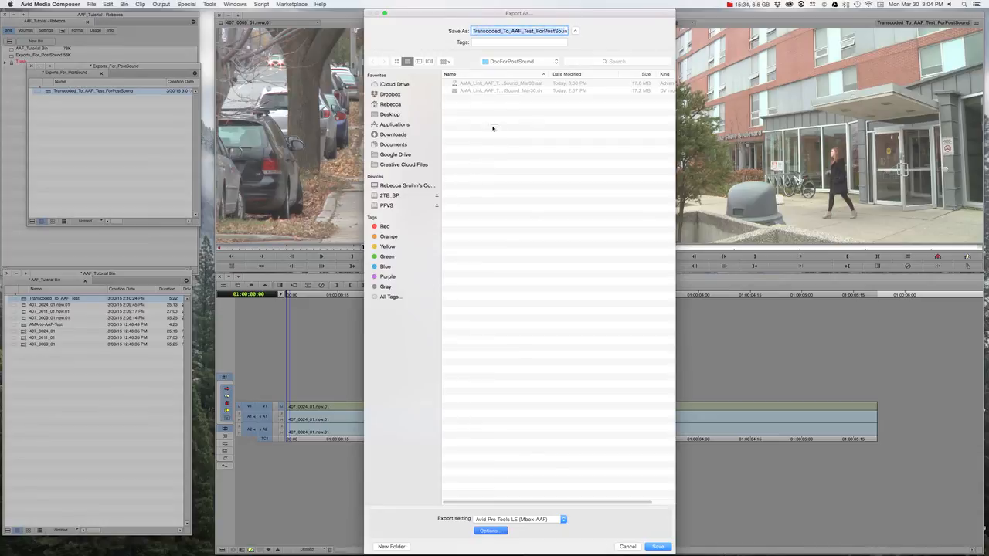
pyautogui.click(495, 107)
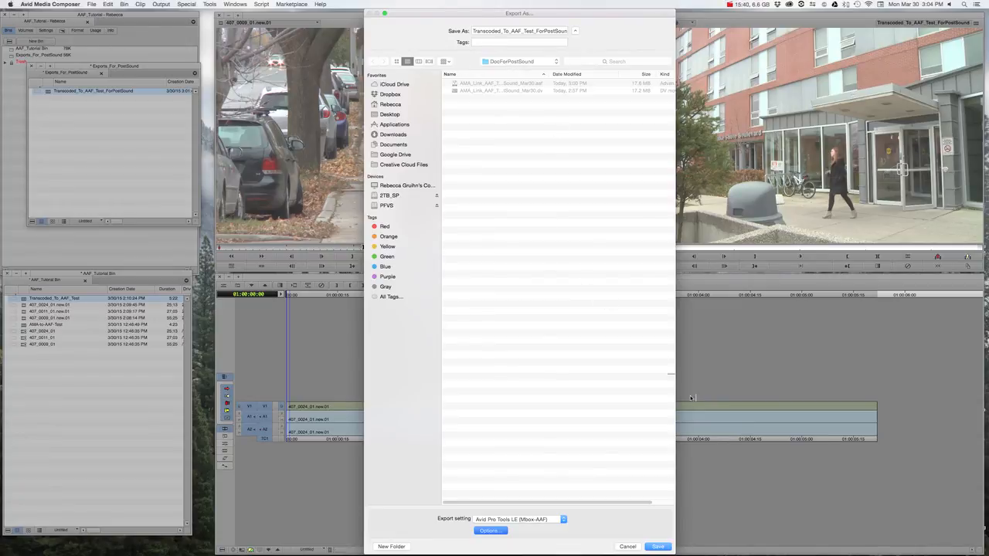
pyautogui.click(658, 547)
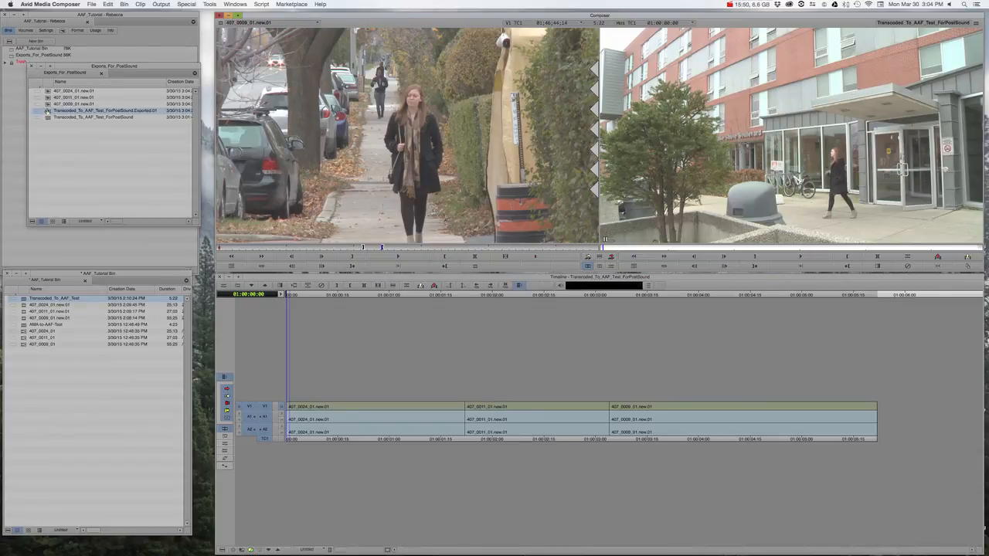
# Check the exported sequence and the three new audio clips in the Exports_For_PostSound bin
pyautogui.click(47, 112)
pyautogui.click(46, 104)
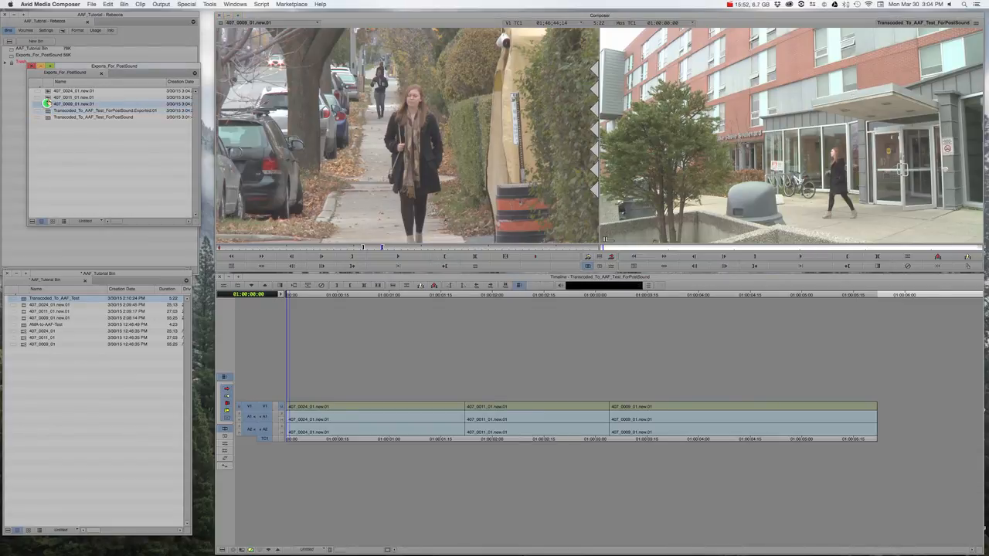
pyautogui.click(48, 98)
pyautogui.click(48, 90)
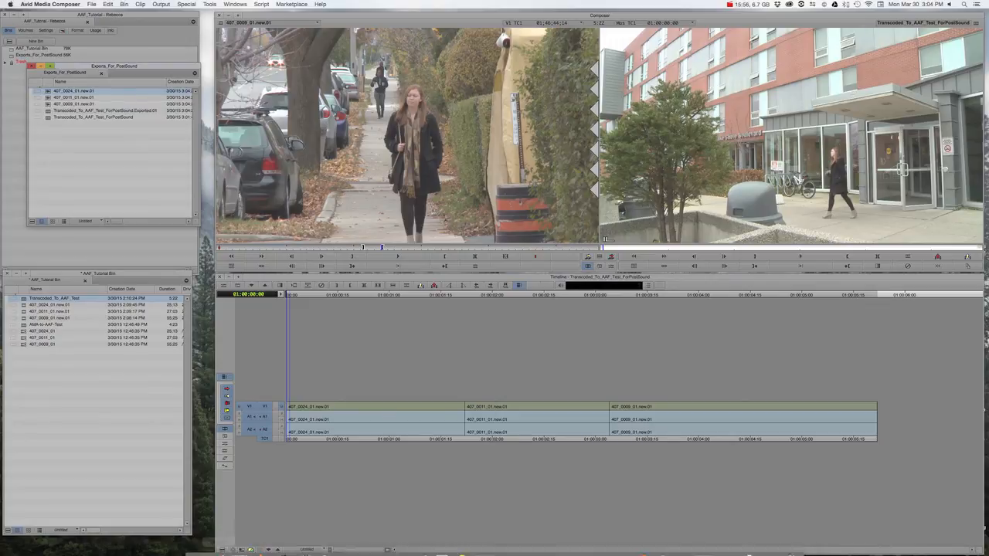
# Switch to Finder and open the DocForPostSound folder on the 2TB_SP drive
pyautogui.click(197, 541)
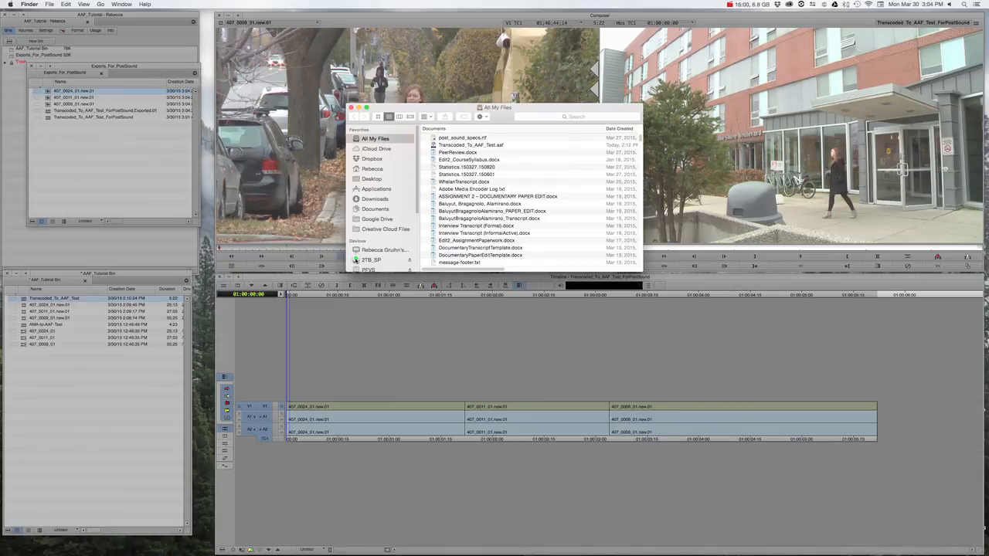
pyautogui.click(355, 261)
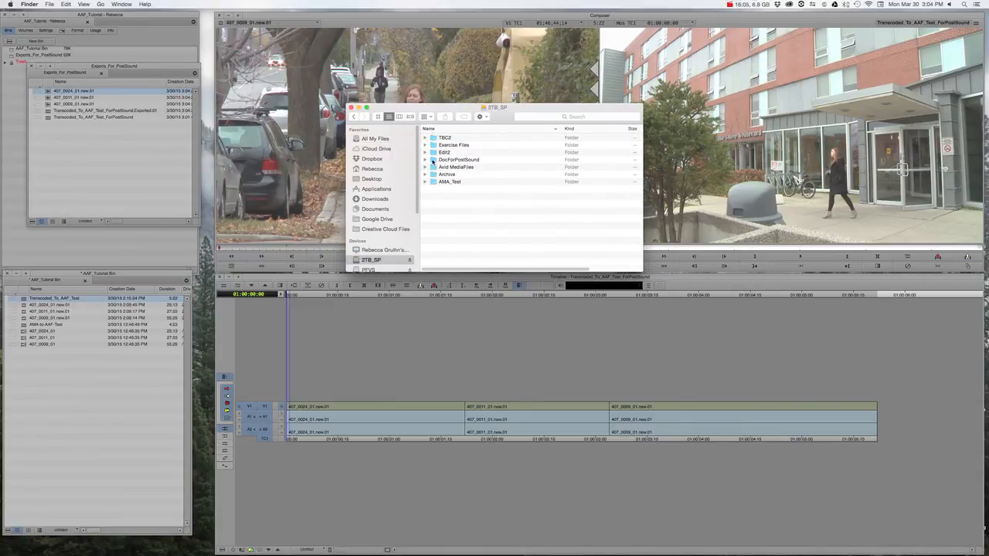
pyautogui.click(432, 159)
pyautogui.doubleClick(431, 159)
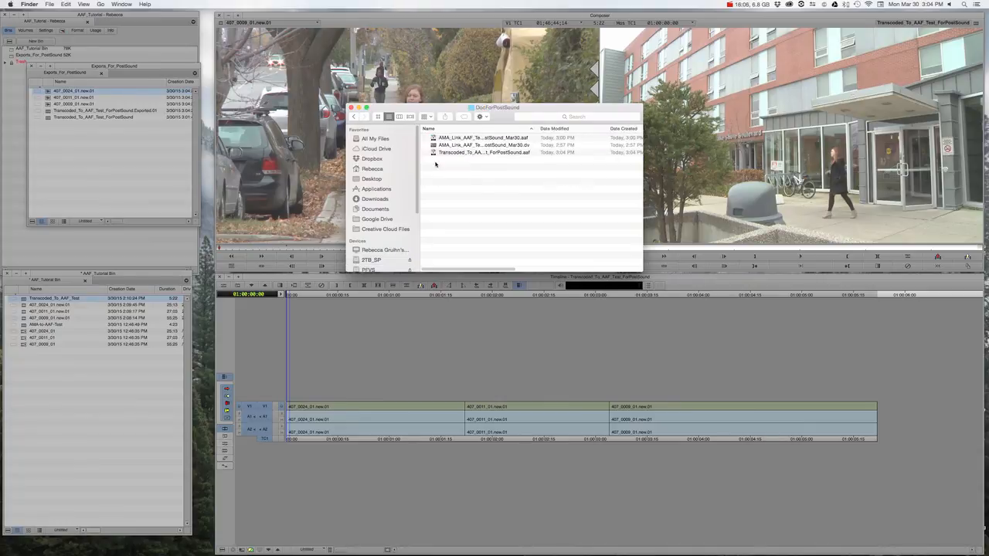
# Locate the AMA link and transcoded AAF files, and widen the Name column to fit their full names
pyautogui.click(438, 138)
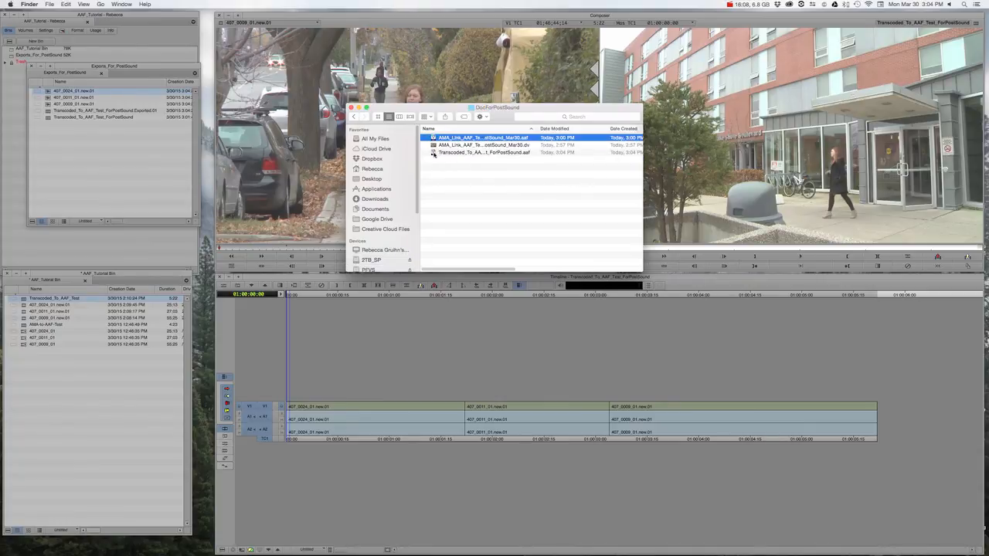
pyautogui.click(432, 152)
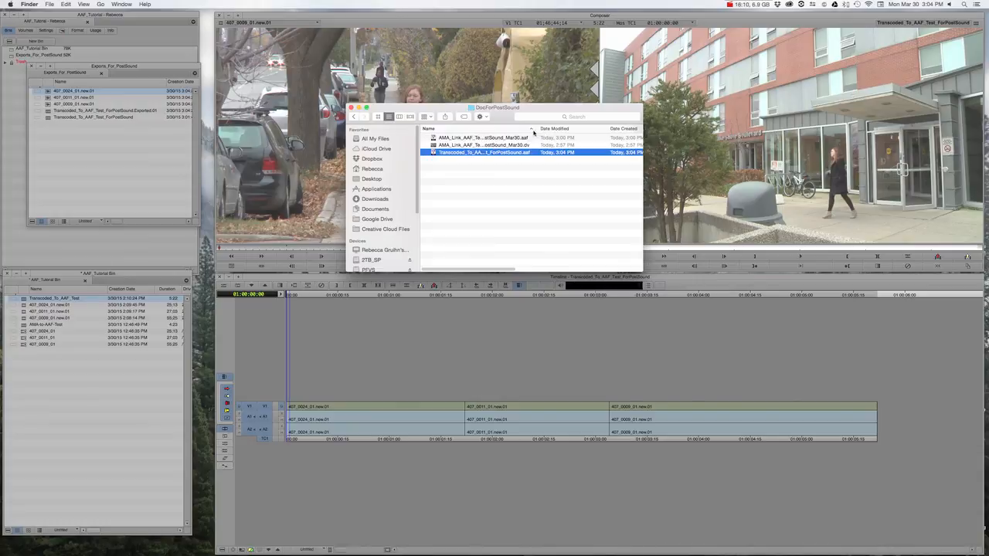
pyautogui.click(532, 130)
pyautogui.moveTo(533, 131); pyautogui.dragTo(660, 140)
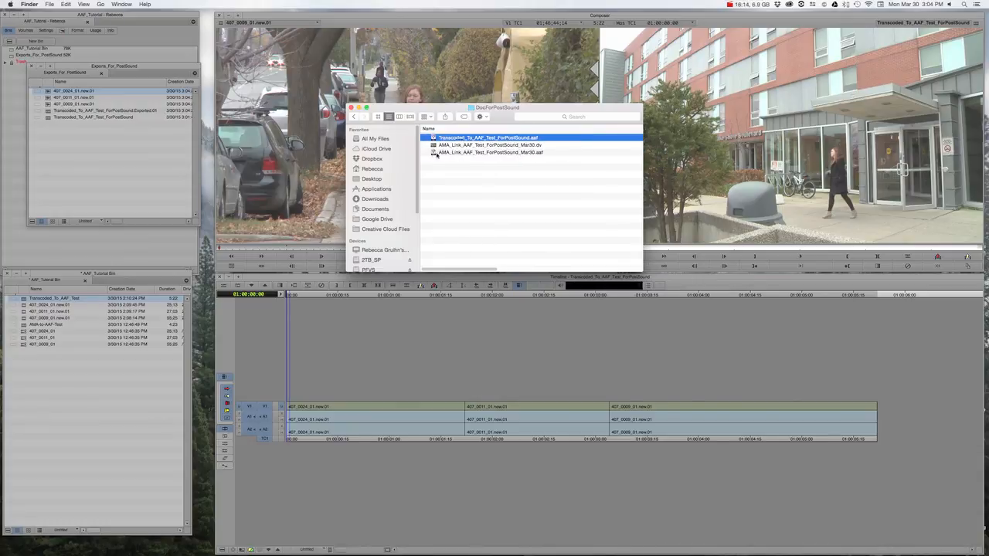
# Review the transcoded AAF, the AMA link DV movie and the AMA link AAF, and close the folder window
pyautogui.click(433, 152)
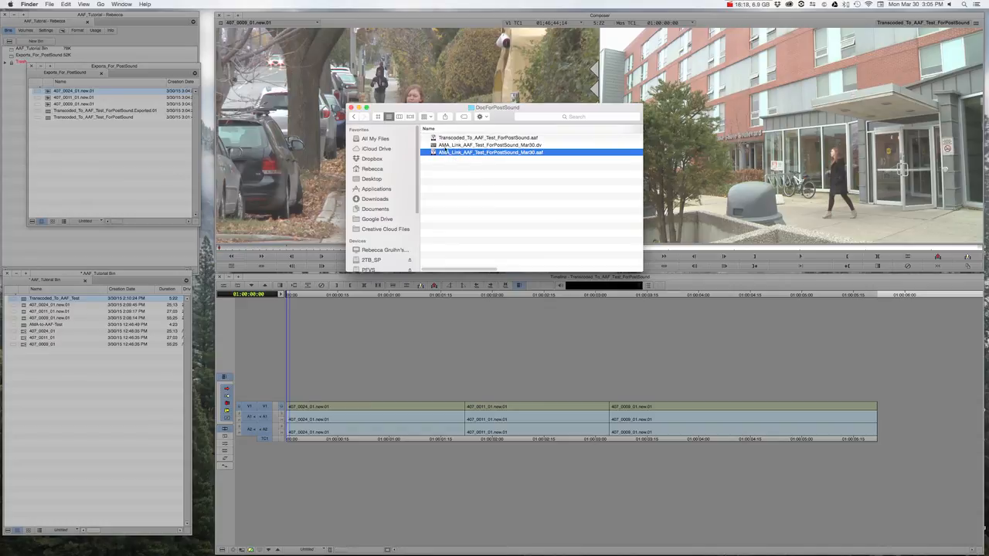
pyautogui.click(466, 138)
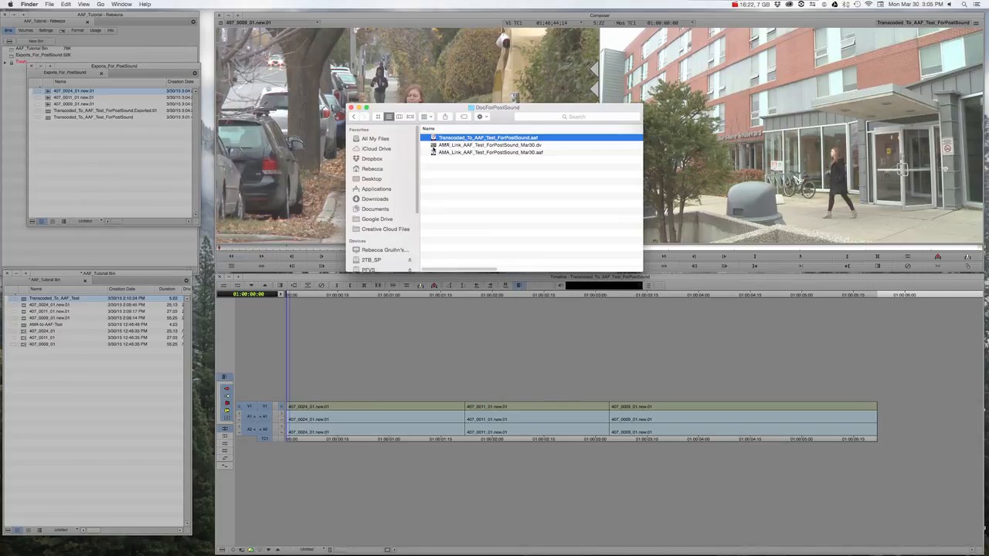
pyautogui.click(433, 146)
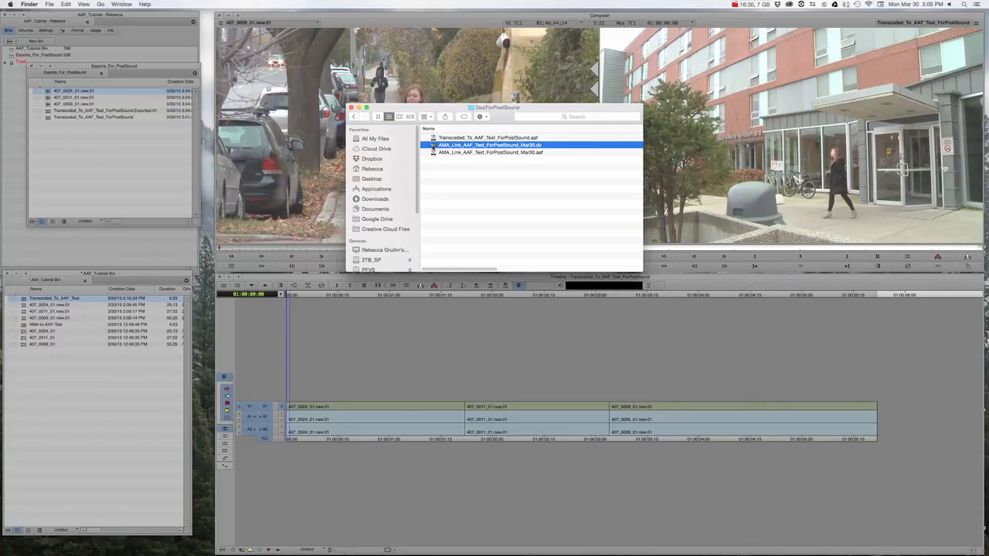
pyautogui.click(433, 170)
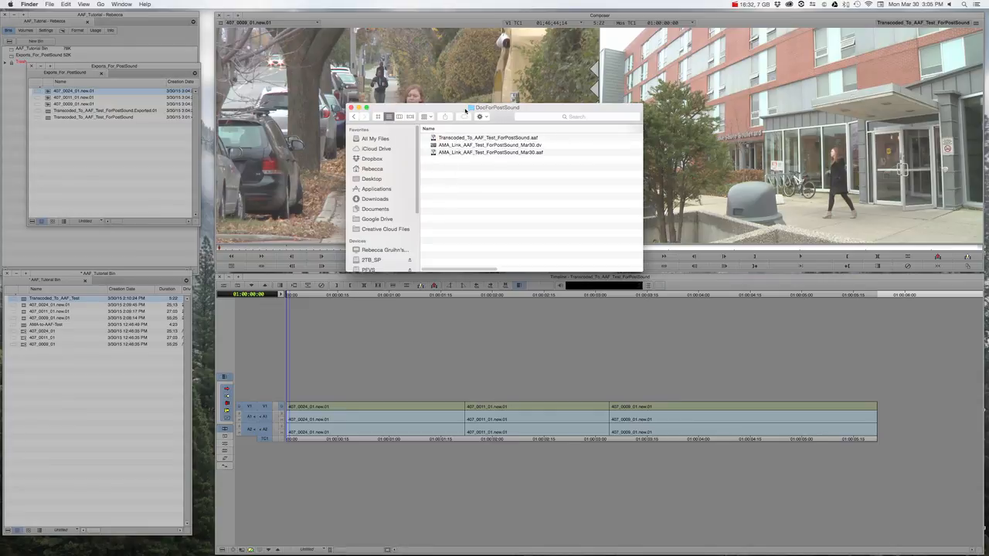
pyautogui.moveTo(465, 111); pyautogui.dragTo(440, 99)
pyautogui.click(424, 128)
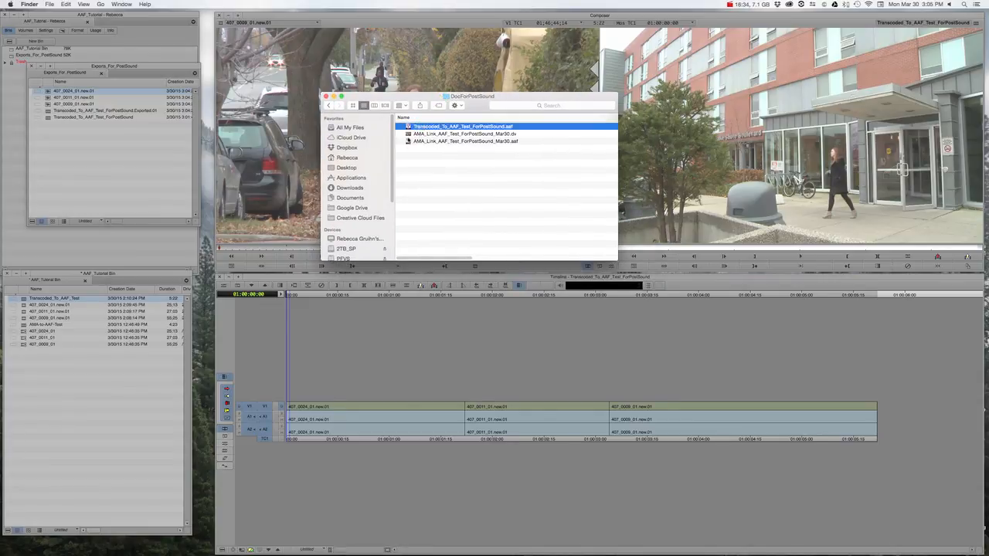
pyautogui.press('Down')
pyautogui.press('Down')
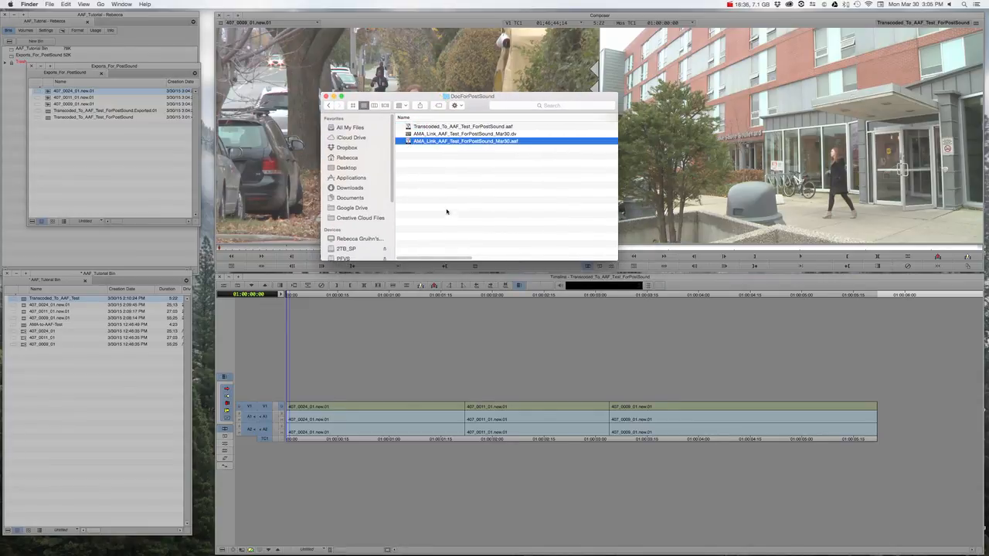
pyautogui.click(326, 96)
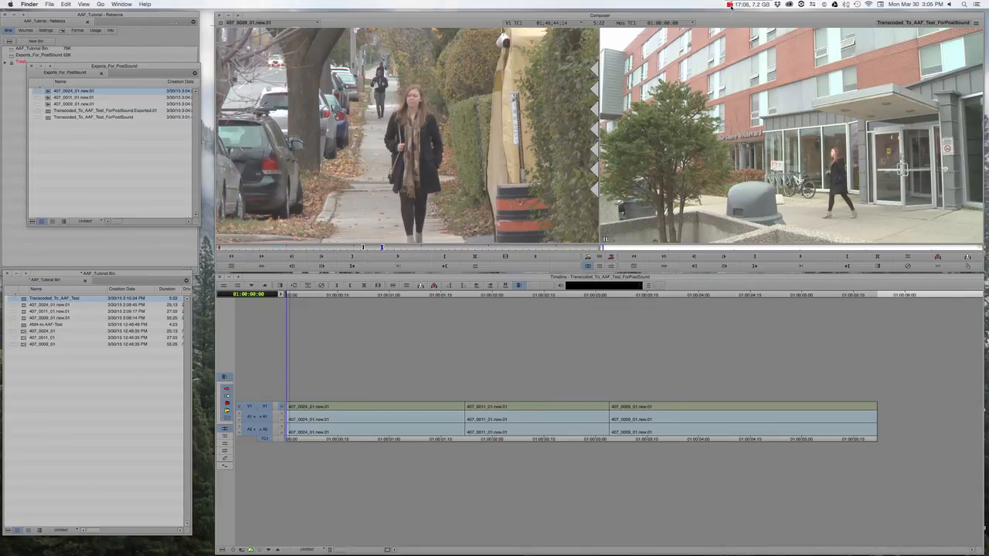
pyautogui.click(730, 5)
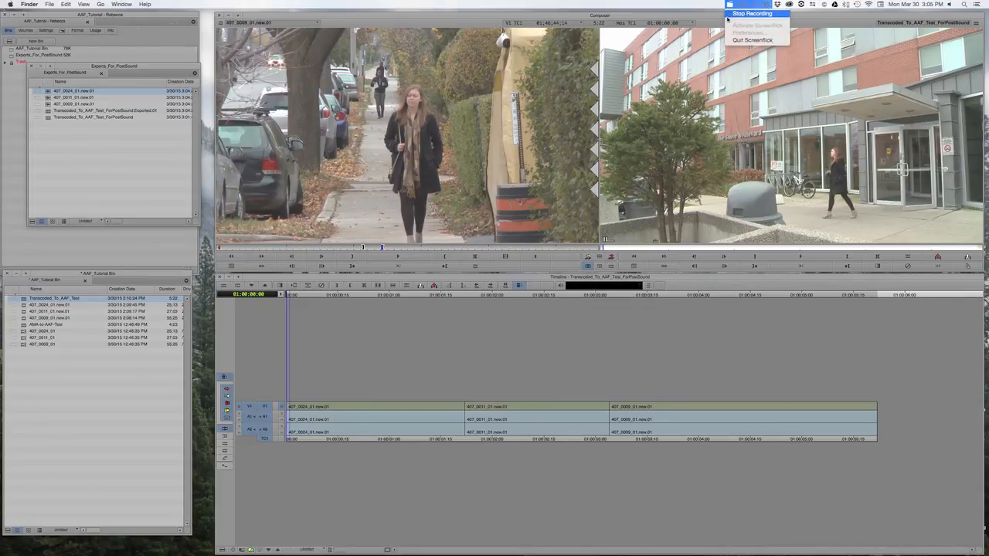
pyautogui.click(731, 16)
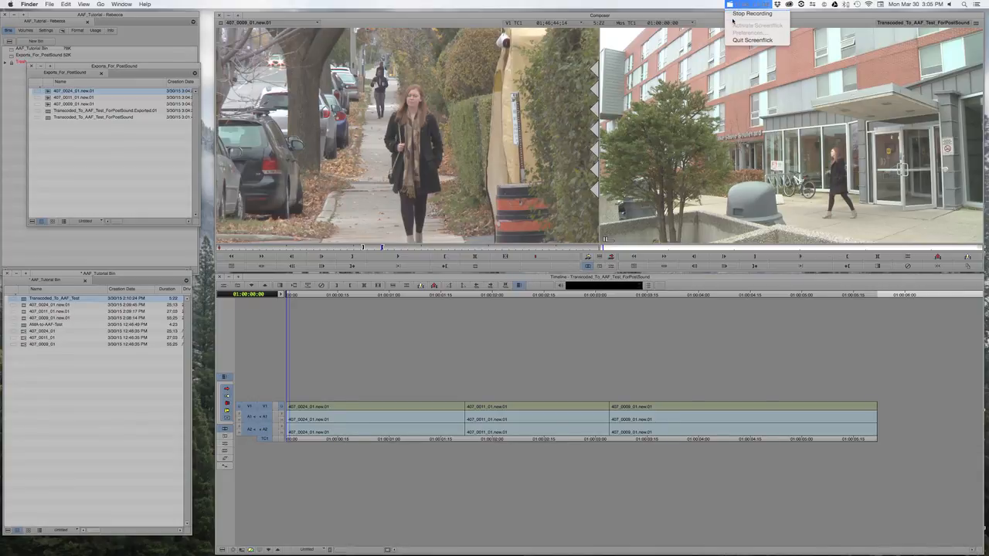